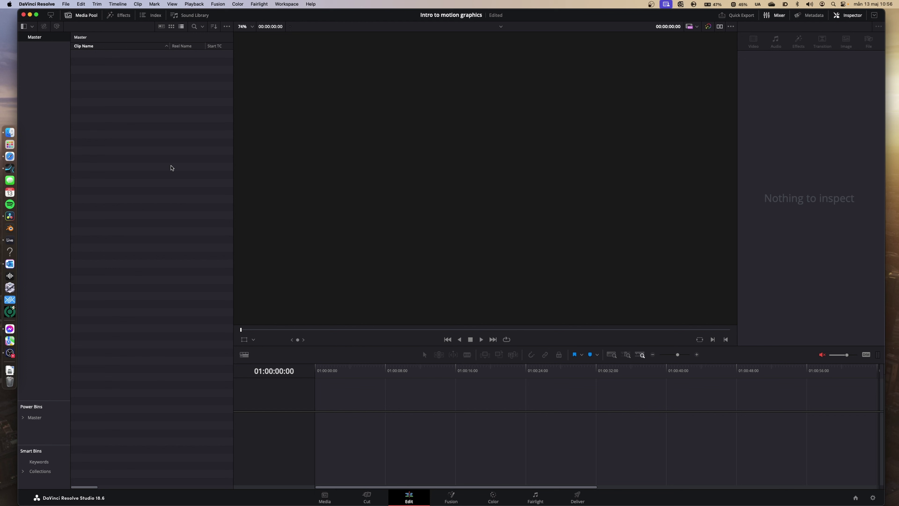
# Step: Shrink the Media Pool panel to give the viewer and timeline more width
pyautogui.moveTo(231, 153); pyautogui.dragTo(178, 156)
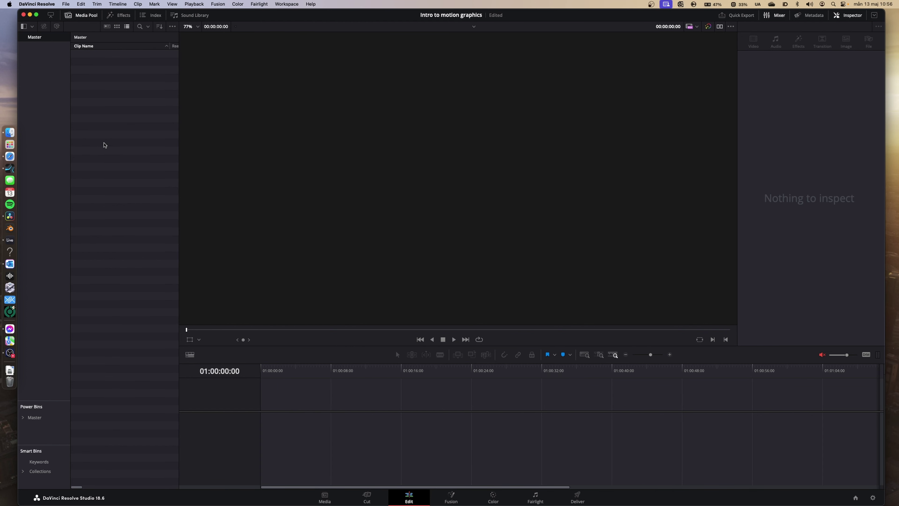
# Step: Create a Fusion composition named 'motion graphics' and place it on V1 of a new timeline
pyautogui.rightClick(107, 104)
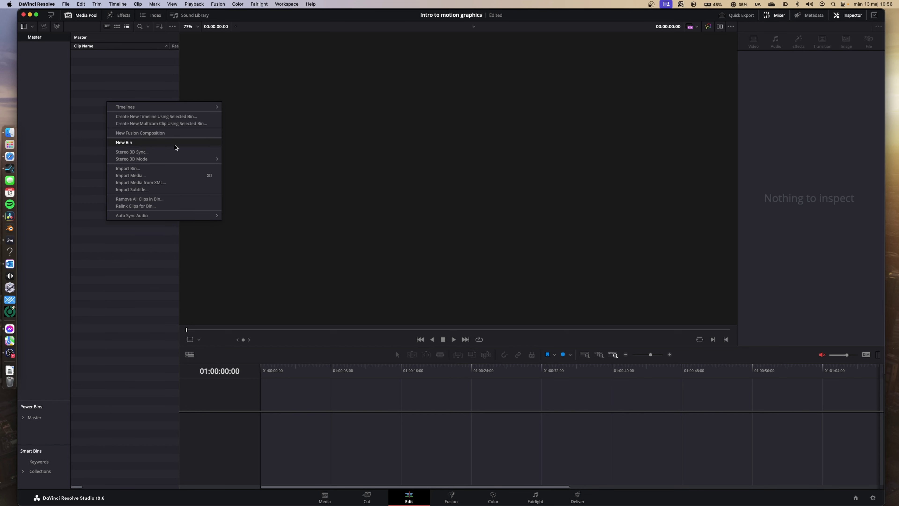
pyautogui.click(181, 135)
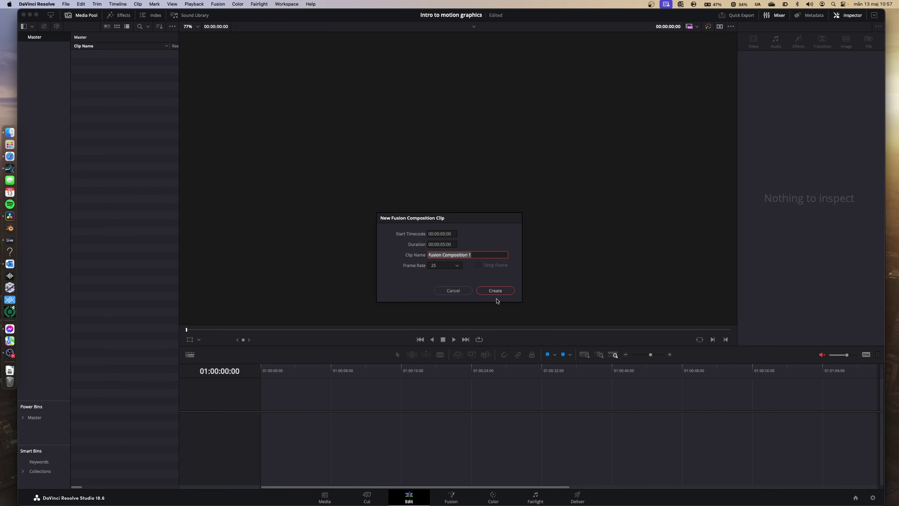
pyautogui.write('motion graphics')
pyautogui.press('Return')
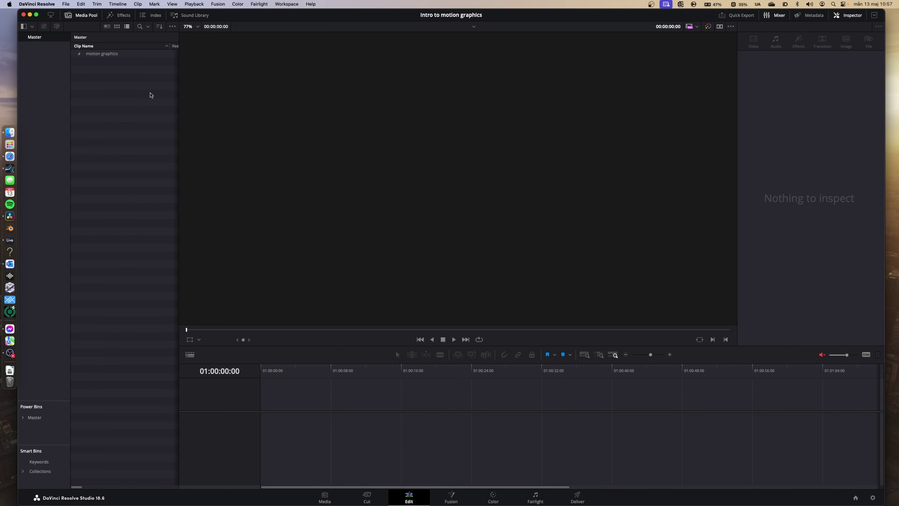
pyautogui.moveTo(102, 54); pyautogui.dragTo(266, 432)
pyautogui.click(282, 391)
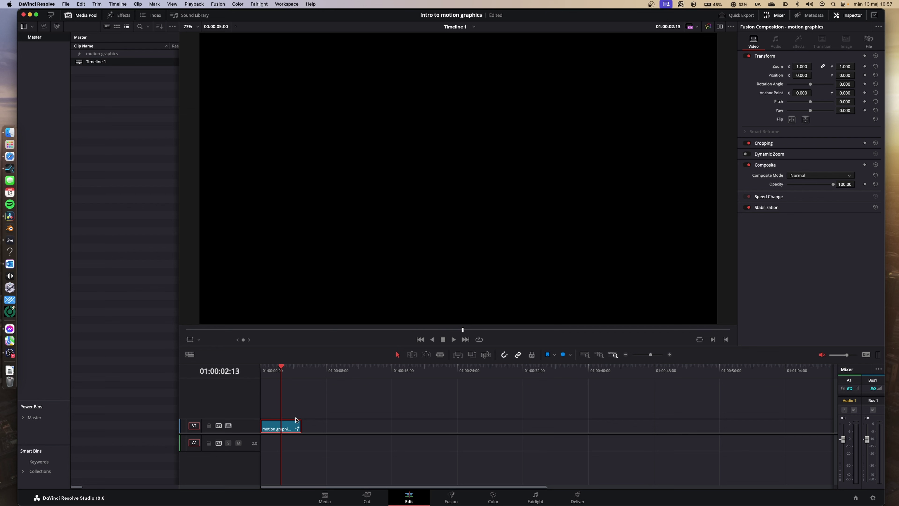
# Step: On the Fusion page, add a Background node feeding MediaOut1 with its Alpha set to 0
pyautogui.click(451, 497)
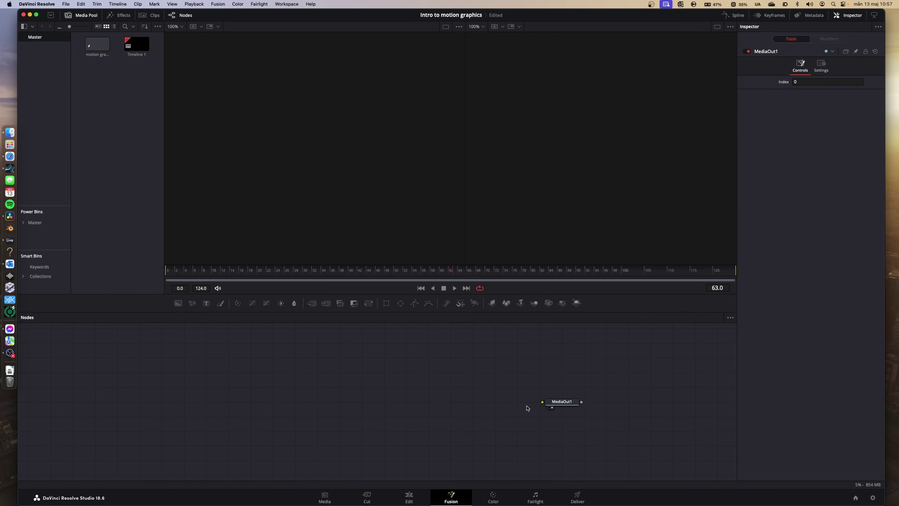
pyautogui.moveTo(178, 302); pyautogui.dragTo(542, 401)
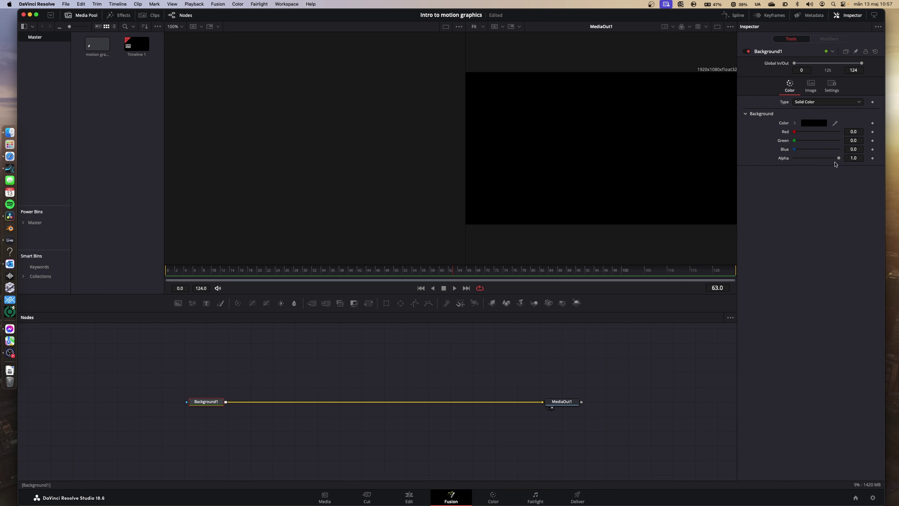
pyautogui.moveTo(839, 158); pyautogui.dragTo(743, 160)
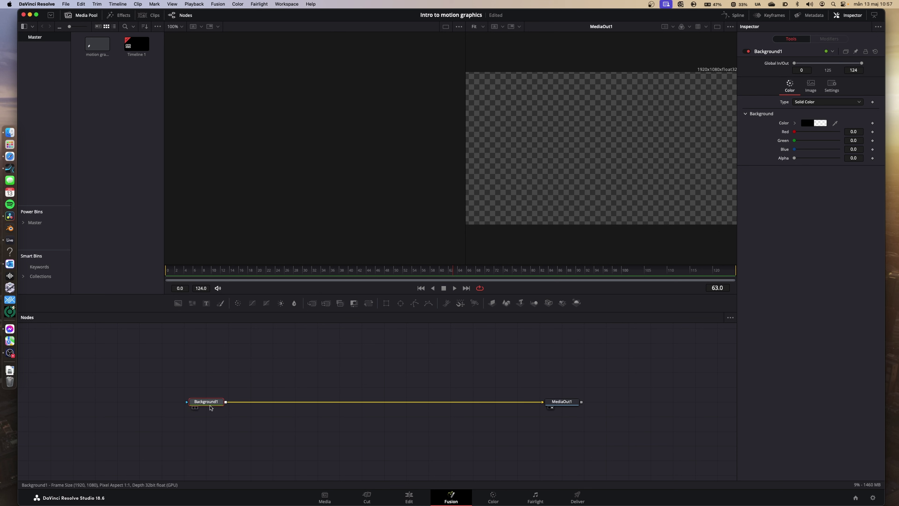
pyautogui.moveTo(210, 408)
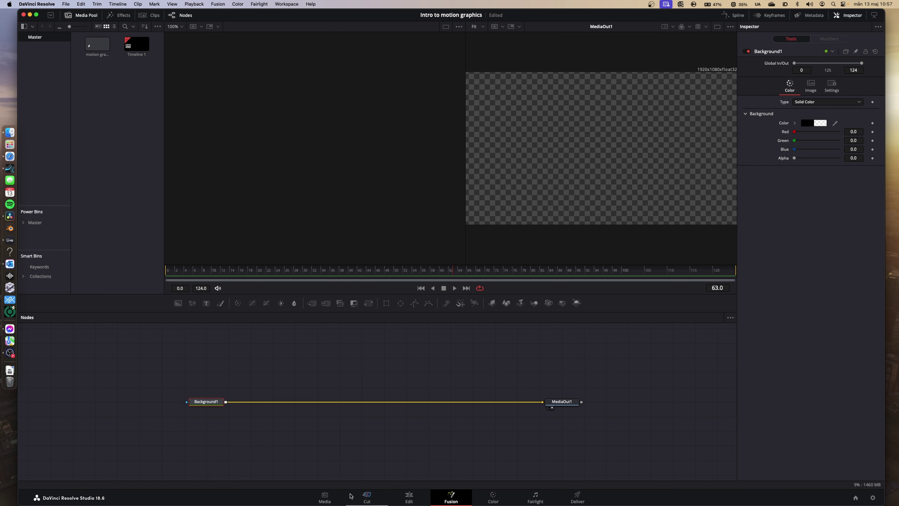
# Step: Add a Text+ title 'Sold out media' in the Heathergreen font at size 0.2638
pyautogui.hotkey('shift', 'space')
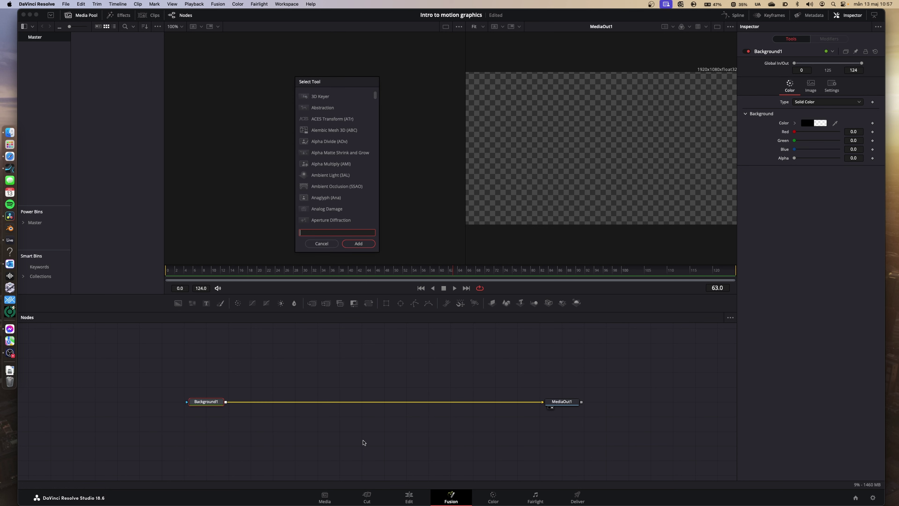
pyautogui.write('tr')
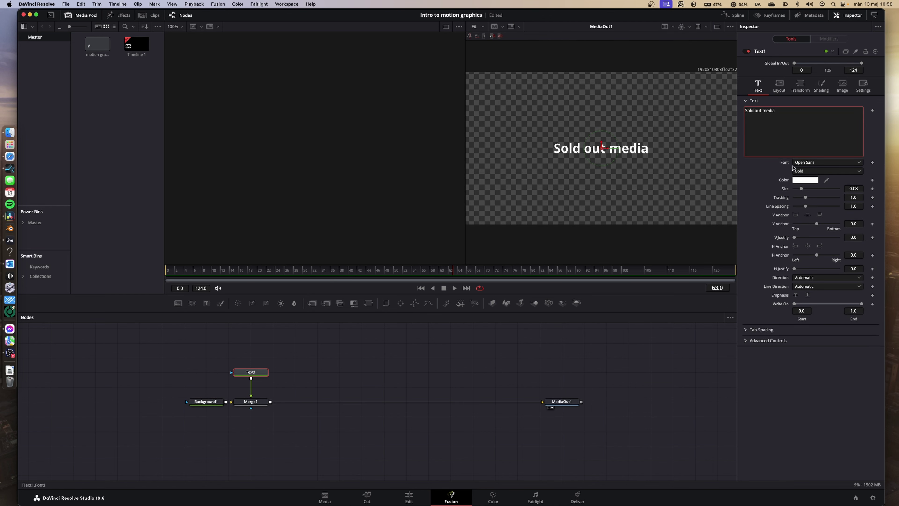
pyautogui.click(801, 163)
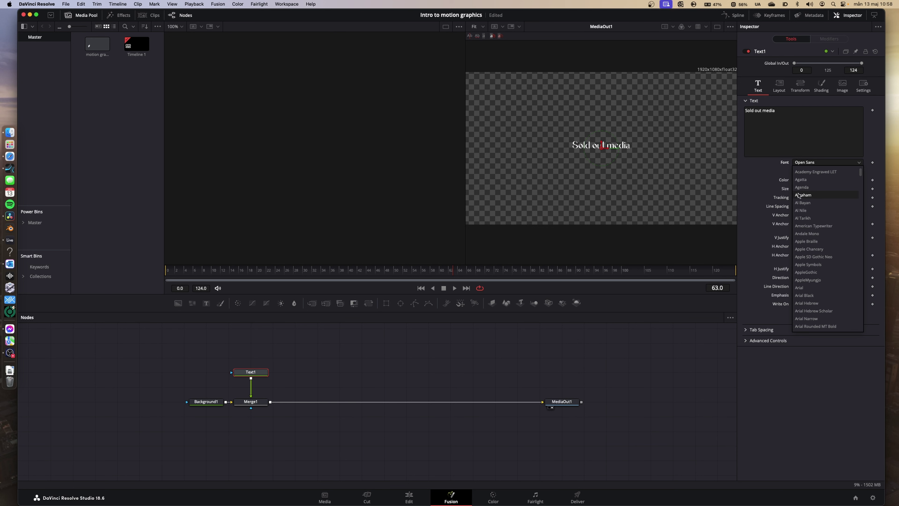
pyautogui.press('Down')
pyautogui.press('Down')
pyautogui.press('Down')
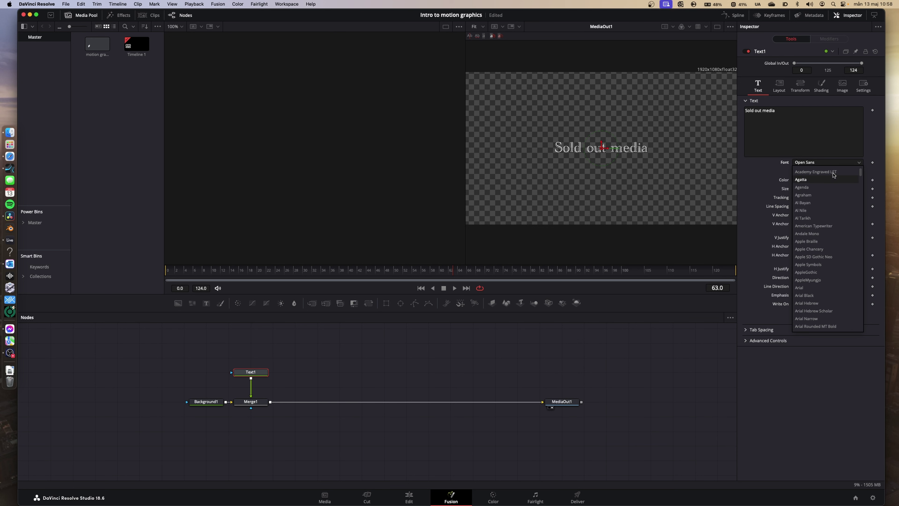
pyautogui.press('Down')
pyautogui.press('Down')
pyautogui.press('Down')
pyautogui.press('Down')
pyautogui.press('Down')
pyautogui.press('Down')
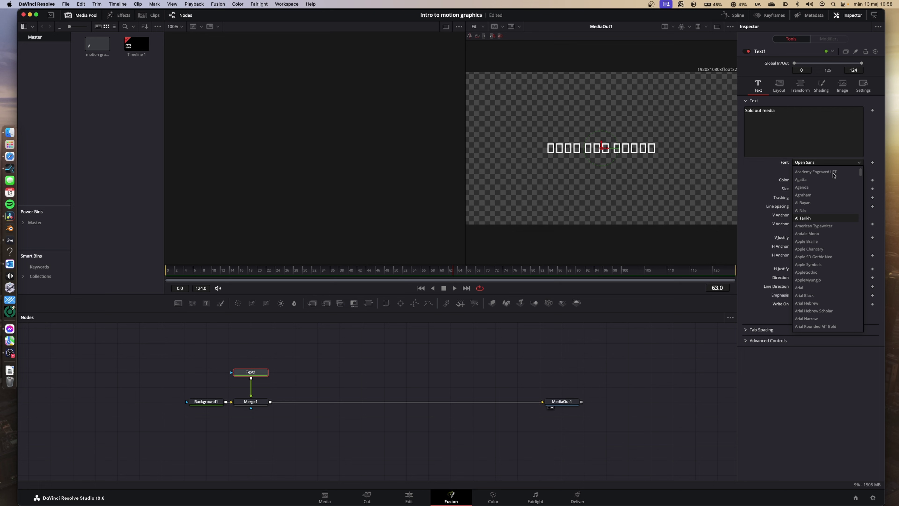
pyautogui.scroll(-15, 833, 174)
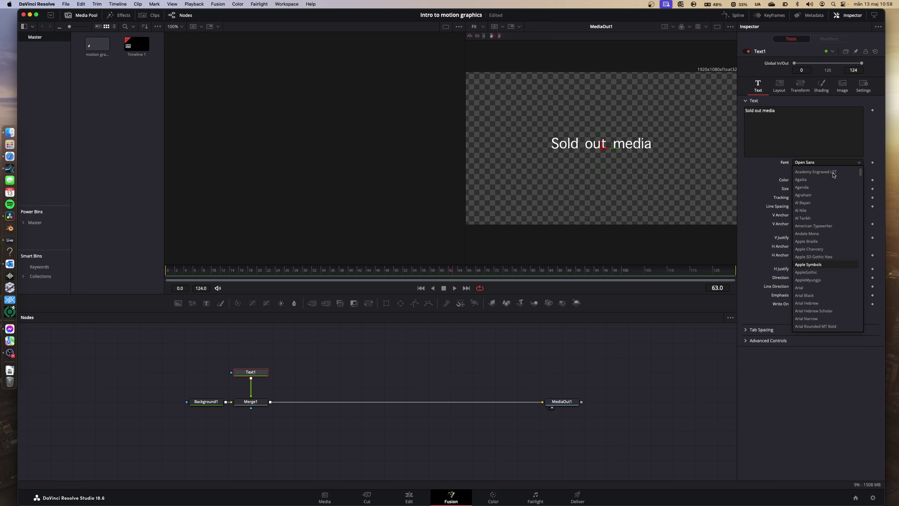
pyautogui.click(833, 172)
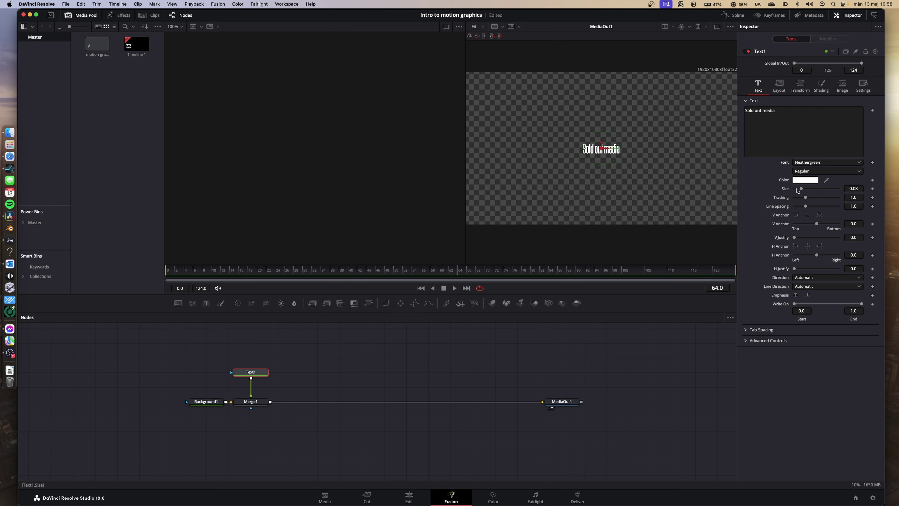
pyautogui.moveTo(797, 191); pyautogui.dragTo(818, 191)
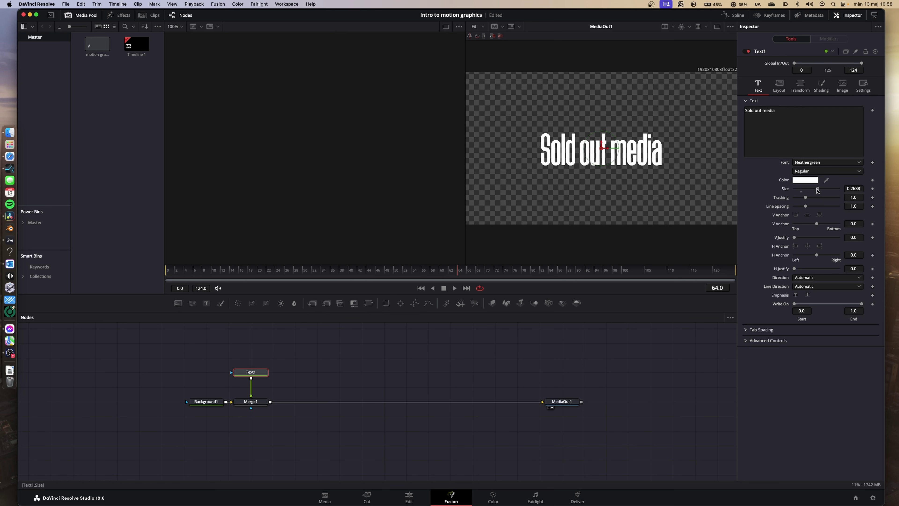
pyautogui.click(785, 153)
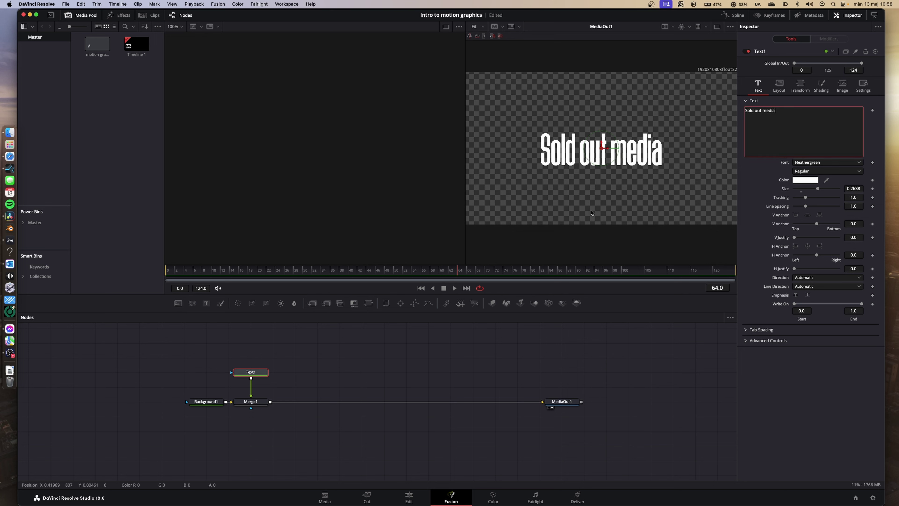
# Step: Attach a Rectangle mask to Text1 and move it up to Center Y 0.859, hiding the title
pyautogui.click(255, 373)
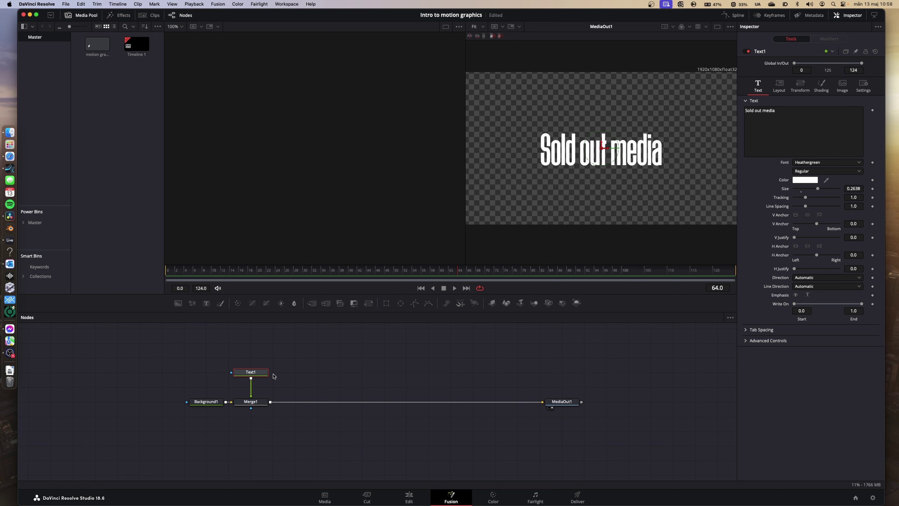
pyautogui.click(387, 303)
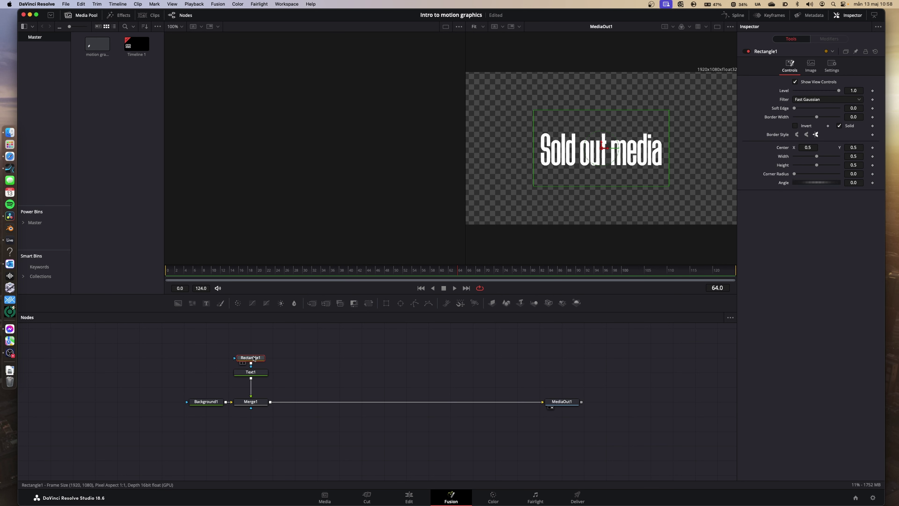
pyautogui.moveTo(255, 360); pyautogui.dragTo(256, 345)
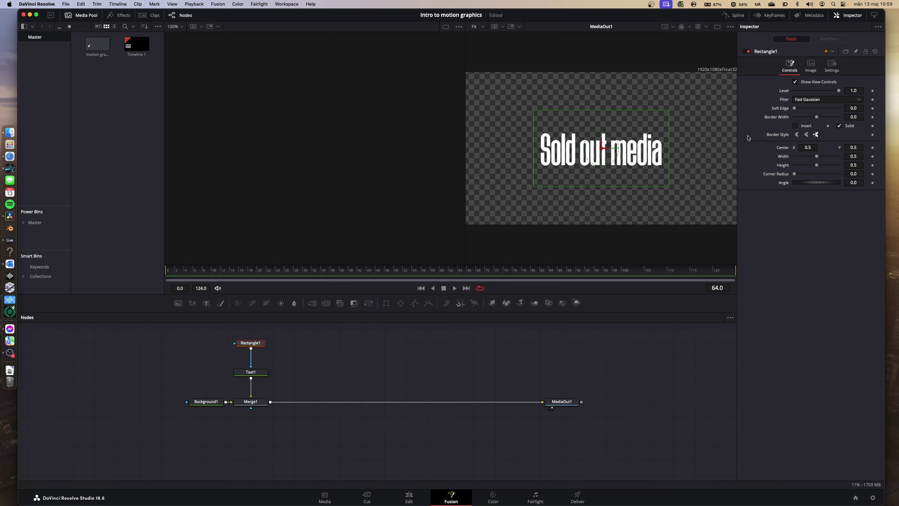
pyautogui.click(796, 126)
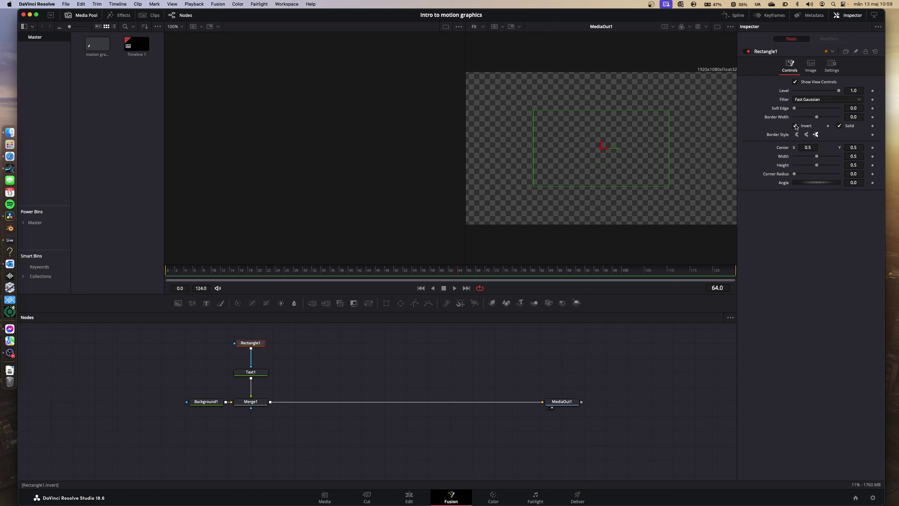
pyautogui.click(795, 126)
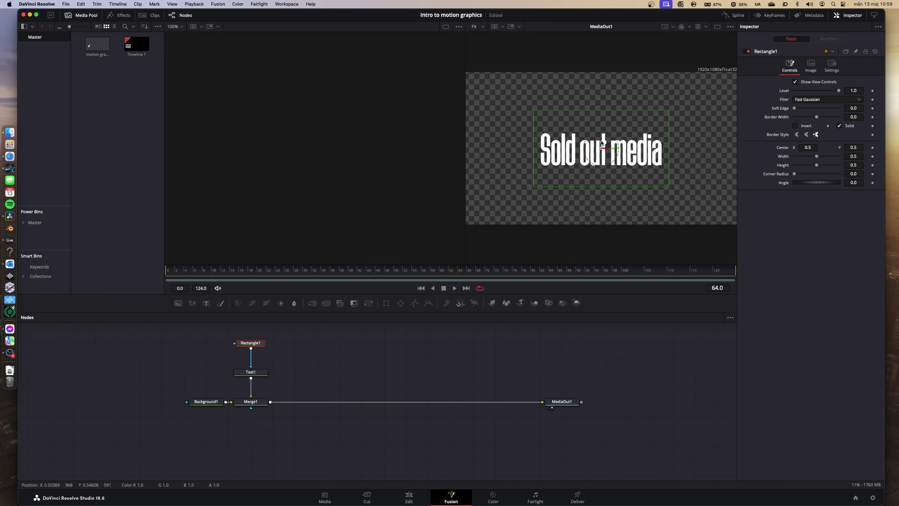
pyautogui.moveTo(602, 146); pyautogui.dragTo(601, 91)
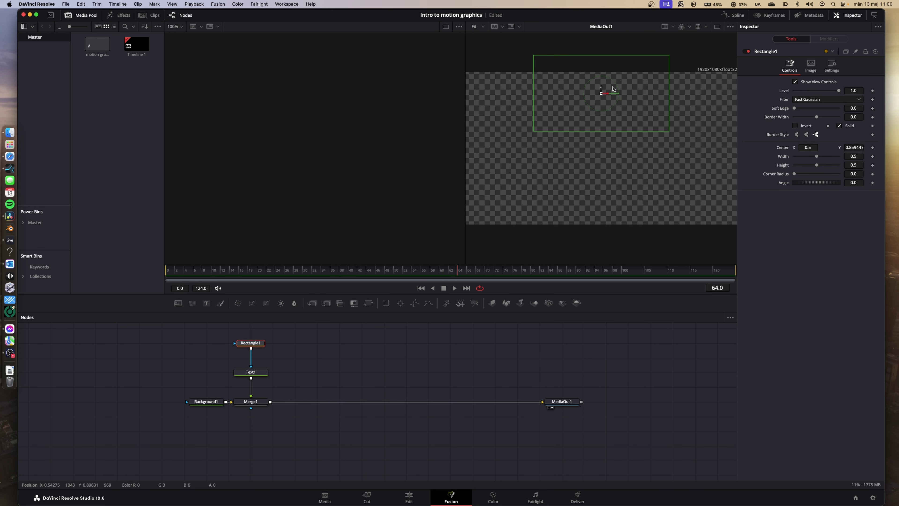
# Step: At frame 32, lower the mask to reveal the whole title and keyframe its Center
pyautogui.moveTo(303, 278); pyautogui.dragTo(258, 279)
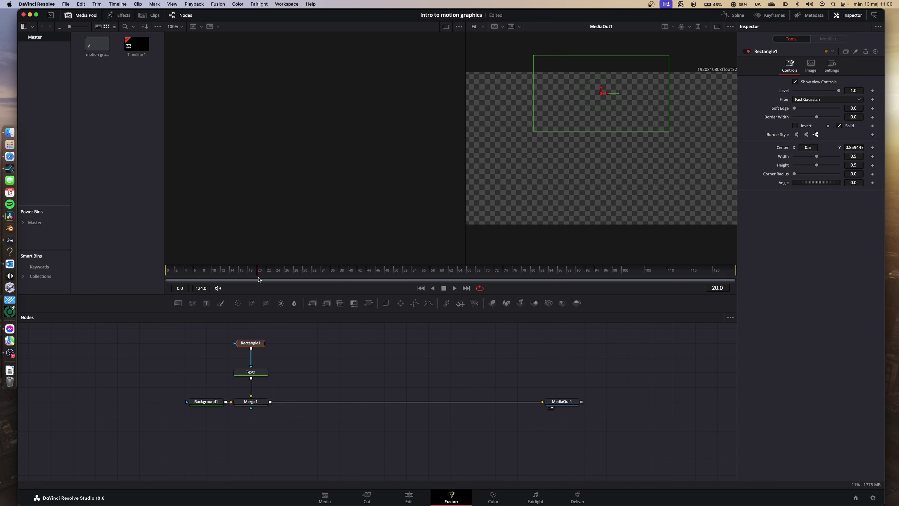
pyautogui.moveTo(316, 280); pyautogui.dragTo(314, 280)
pyautogui.moveTo(602, 91); pyautogui.dragTo(604, 127)
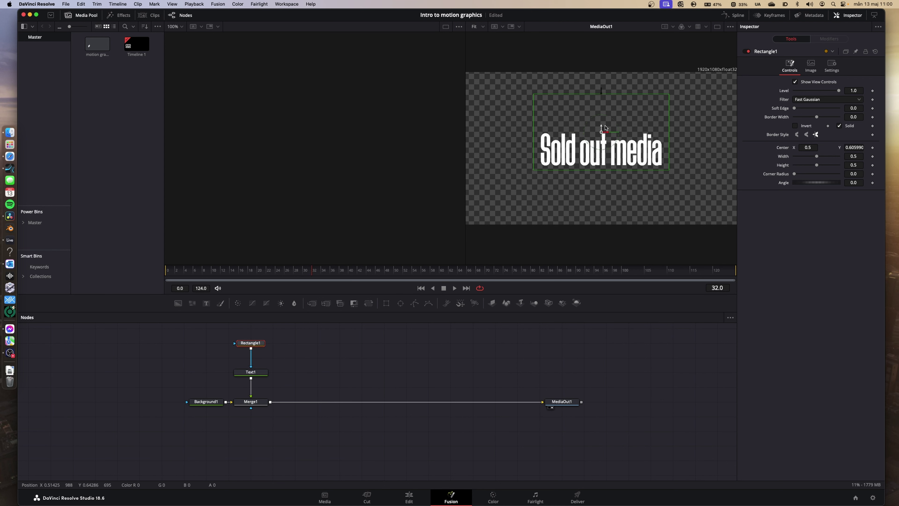
pyautogui.click(873, 148)
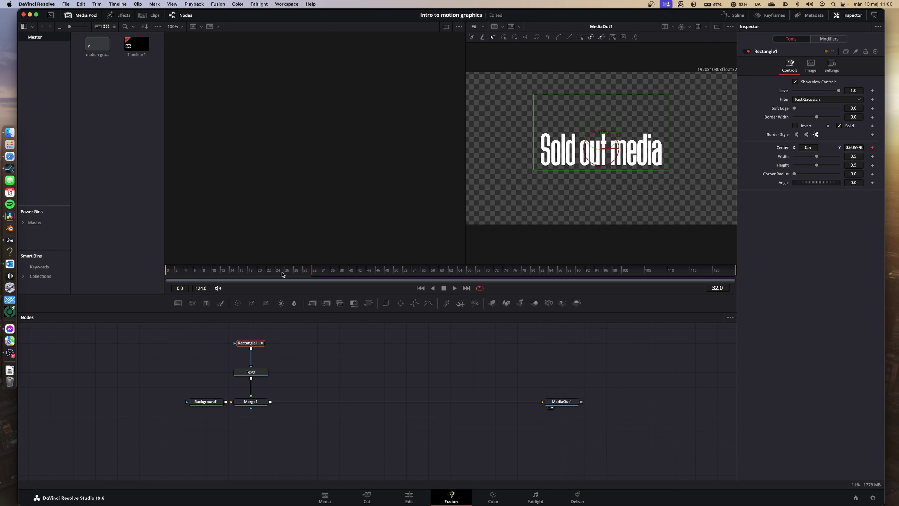
# Step: At frame 0, raise the mask to Y 0.8917 to hide the title, then play the reveal
pyautogui.moveTo(283, 275); pyautogui.dragTo(155, 275)
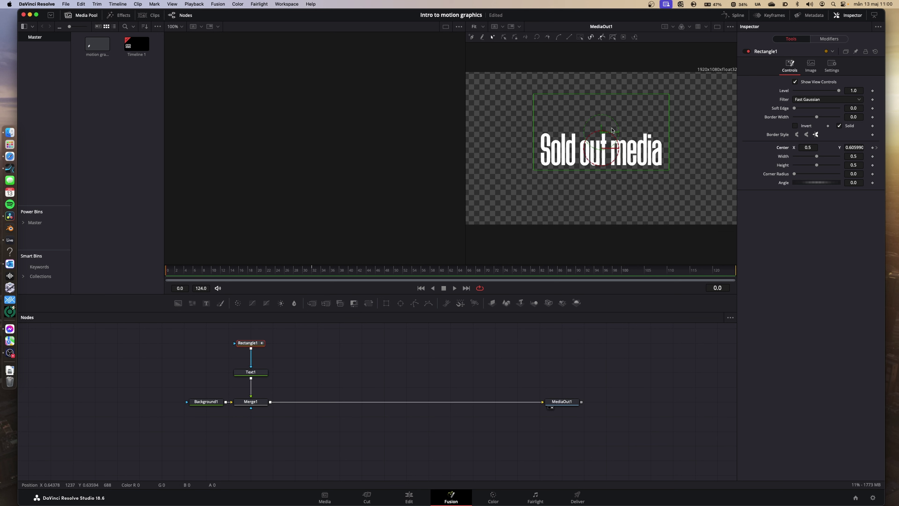
pyautogui.moveTo(601, 127); pyautogui.dragTo(605, 84)
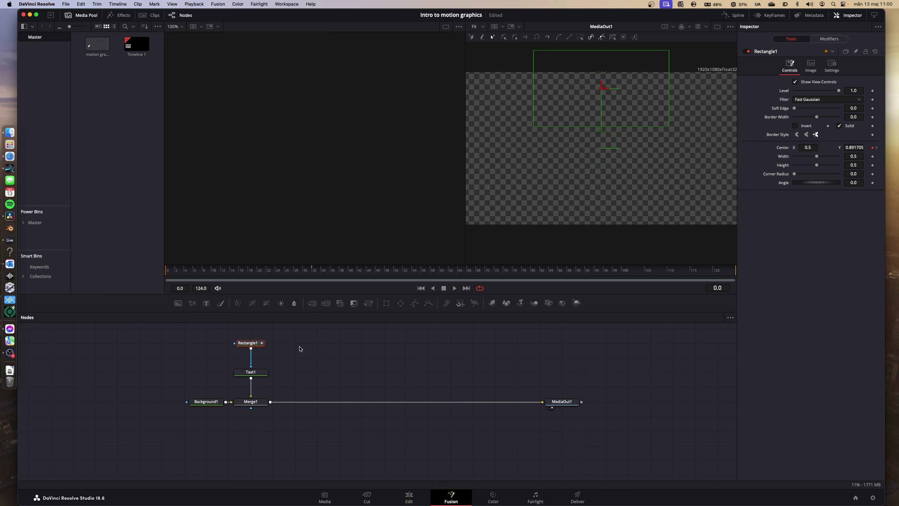
pyautogui.press('space')
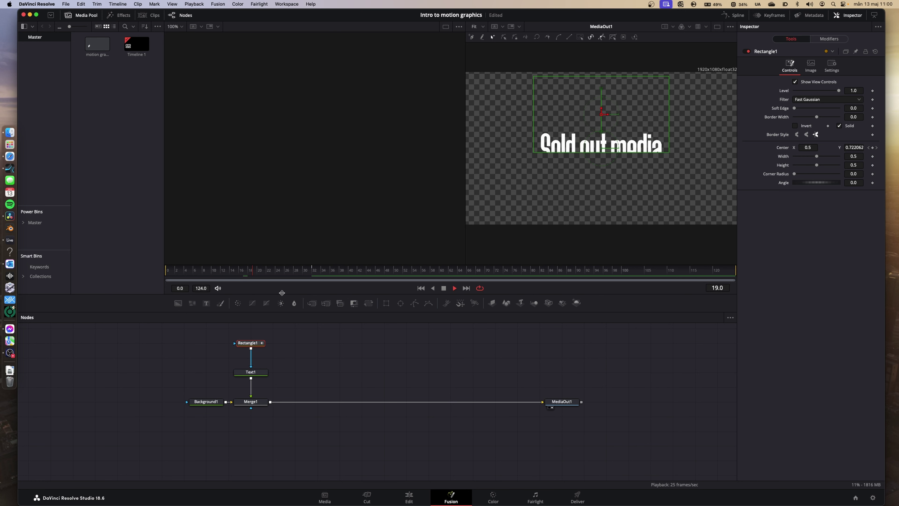
pyautogui.press('space')
pyautogui.press('space')
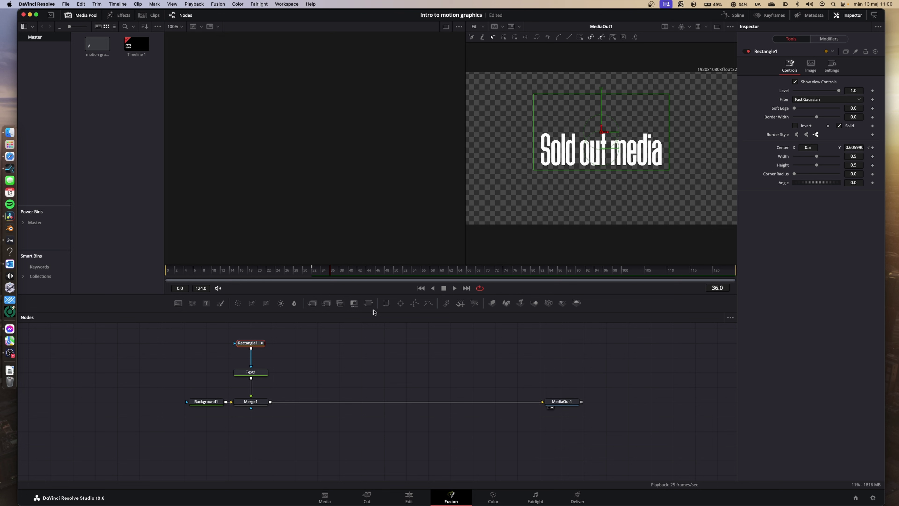
# Step: In the Spline editor, show Rectangle1 Displacement, fit it, and smooth both keyframes into an S-curve
pyautogui.click(166, 271)
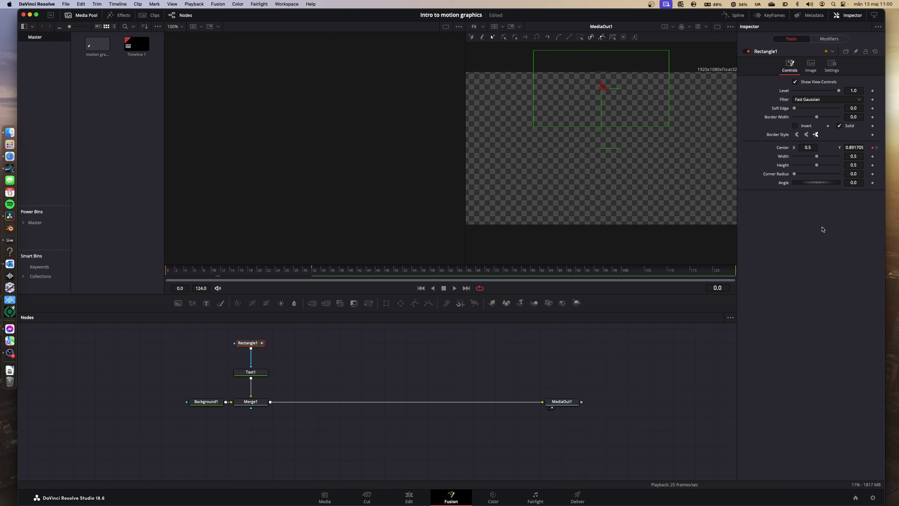
pyautogui.click(739, 16)
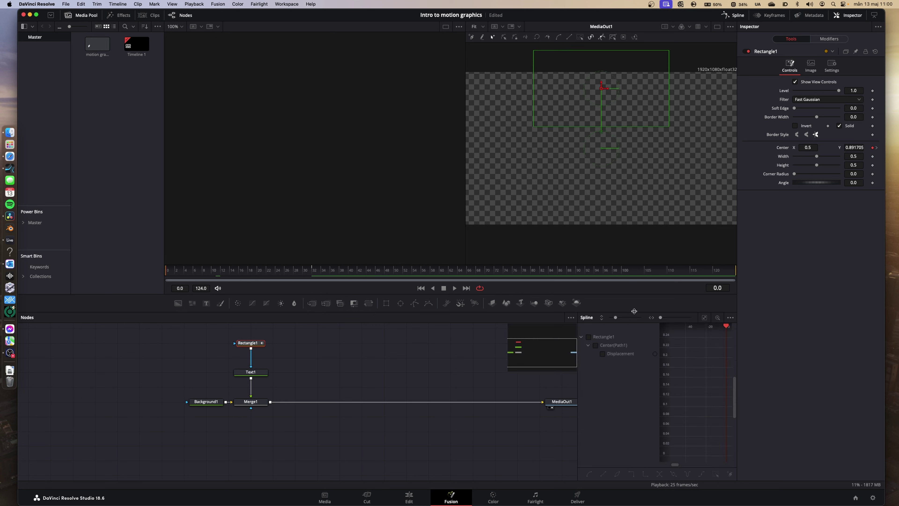
pyautogui.click(589, 337)
pyautogui.moveTo(578, 393); pyautogui.dragTo(444, 393)
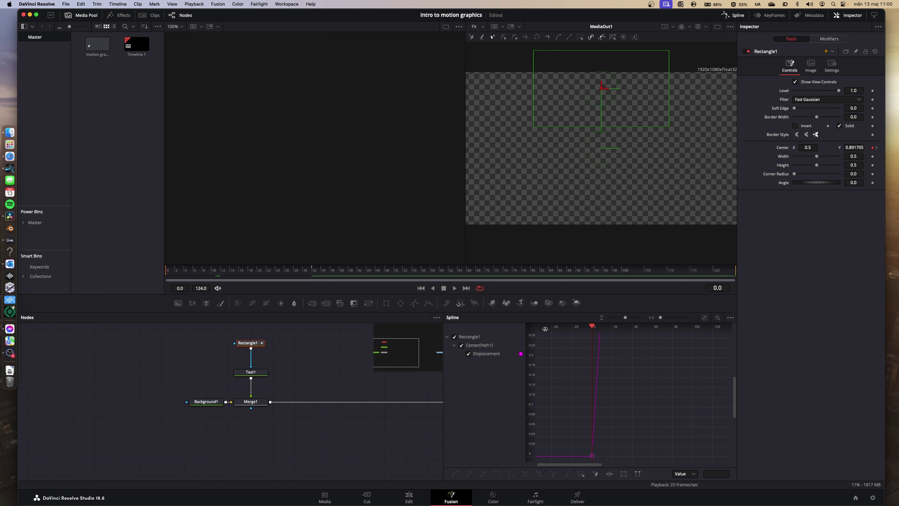
pyautogui.click(704, 317)
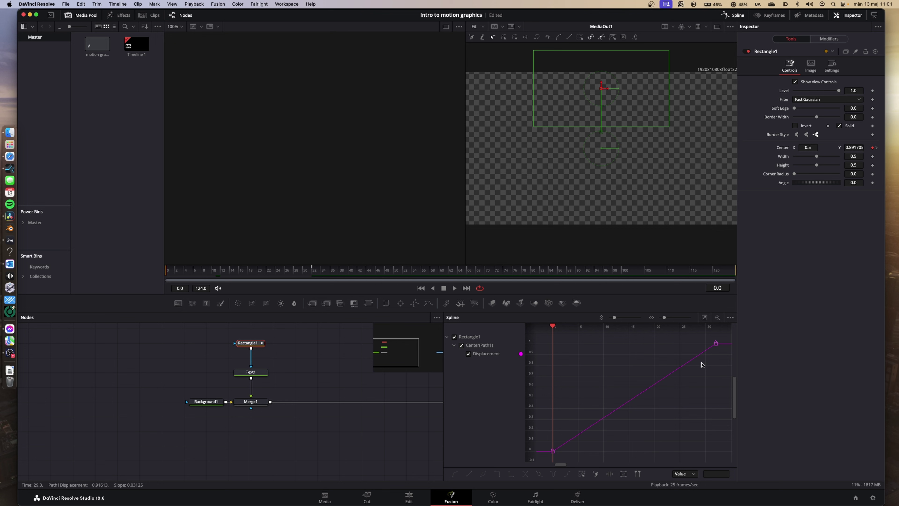
pyautogui.hotkey('ctrl', 'a')
pyautogui.press('s')
# Step: Flatten the end keyframe's Bezier handle for a softer landing and replay the reveal
pyautogui.click(227, 272)
pyautogui.press('space')
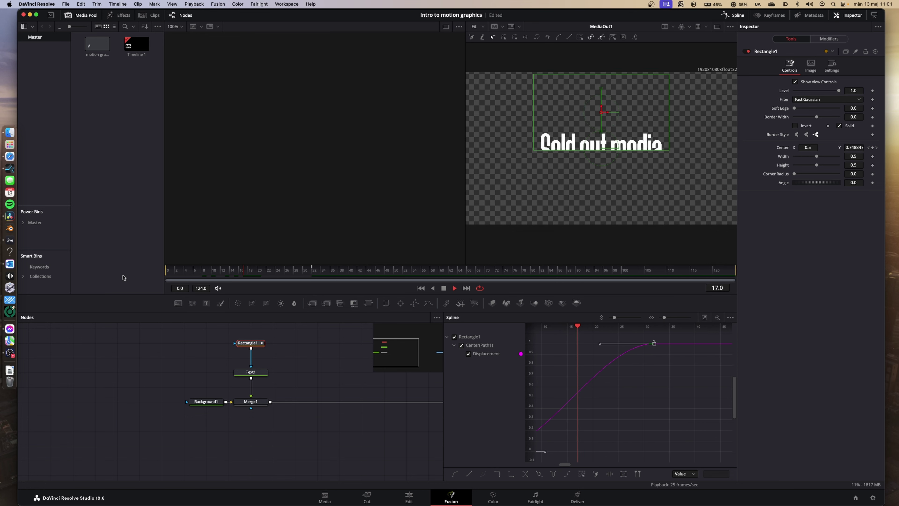
pyautogui.press('space')
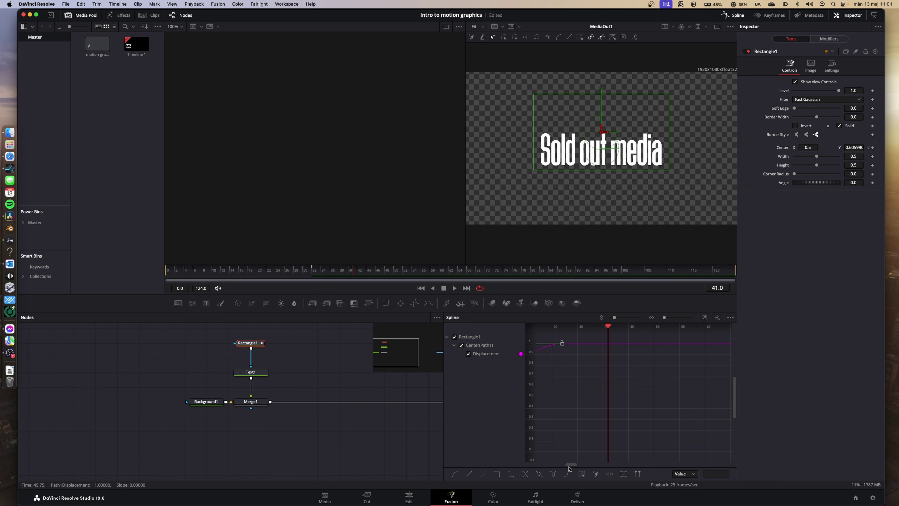
pyautogui.moveTo(571, 464)
pyautogui.mouseDown()
pyautogui.moveTo(558, 461)
pyautogui.moveTo(565, 463)
pyautogui.mouseUp()
pyautogui.moveTo(591, 346); pyautogui.dragTo(619, 351)
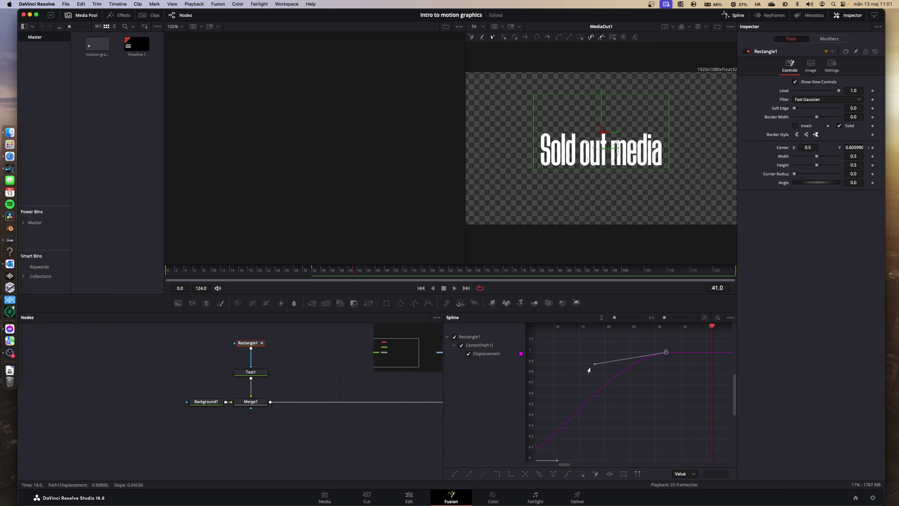
pyautogui.moveTo(588, 370); pyautogui.dragTo(546, 360)
pyautogui.press('space')
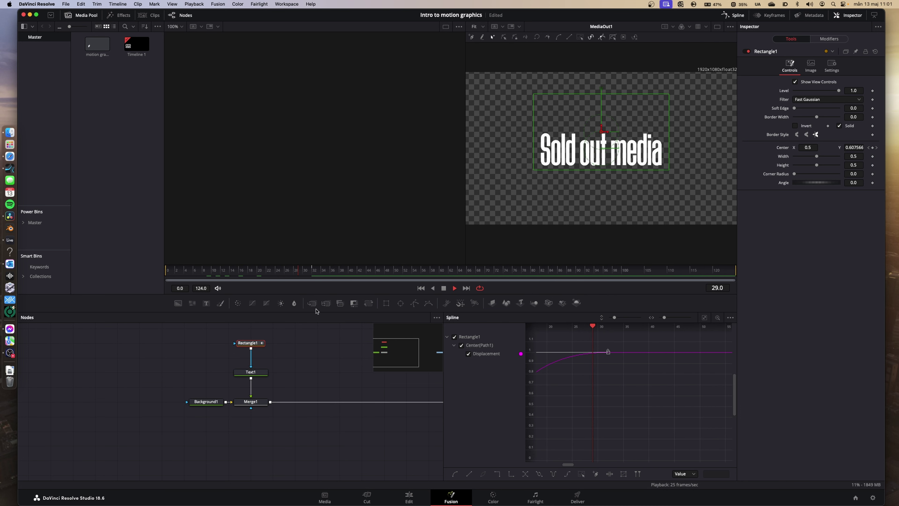
pyautogui.press('space')
pyautogui.moveTo(569, 465); pyautogui.dragTo(563, 466)
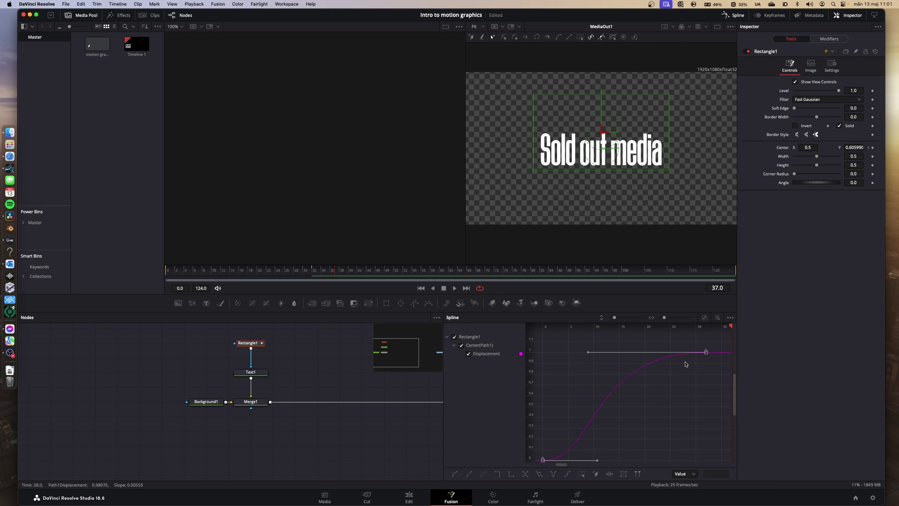
# Step: Apply Ease > Out Back Cubic to the displacement curve and play it from the start
pyautogui.rightClick(703, 357)
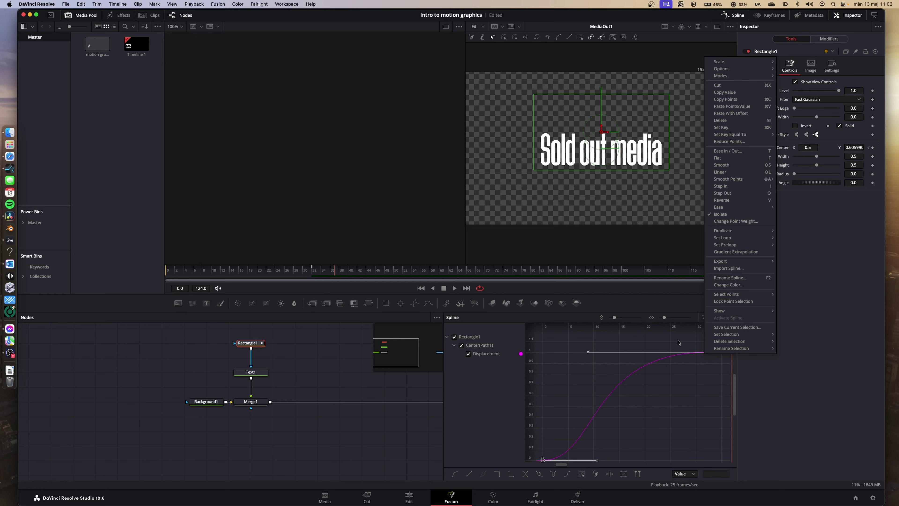
pyautogui.click(689, 367)
pyautogui.rightClick(689, 366)
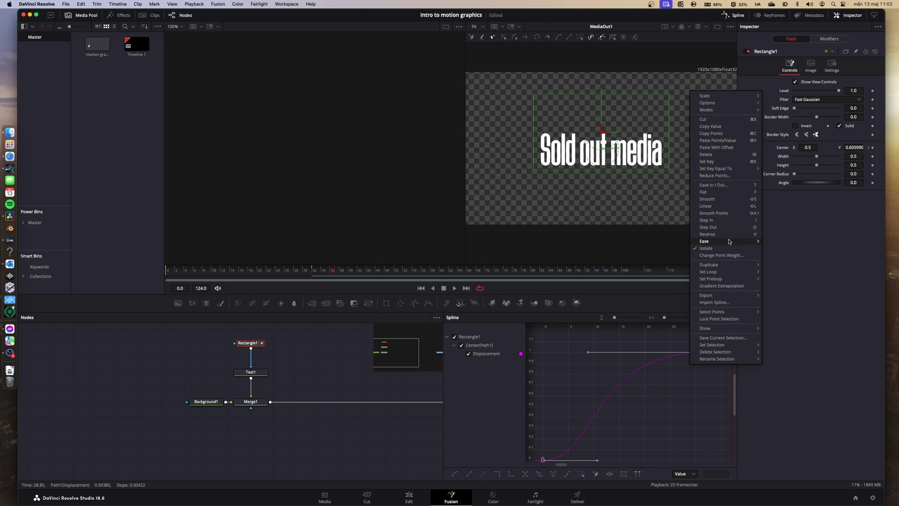
pyautogui.moveTo(728, 241)
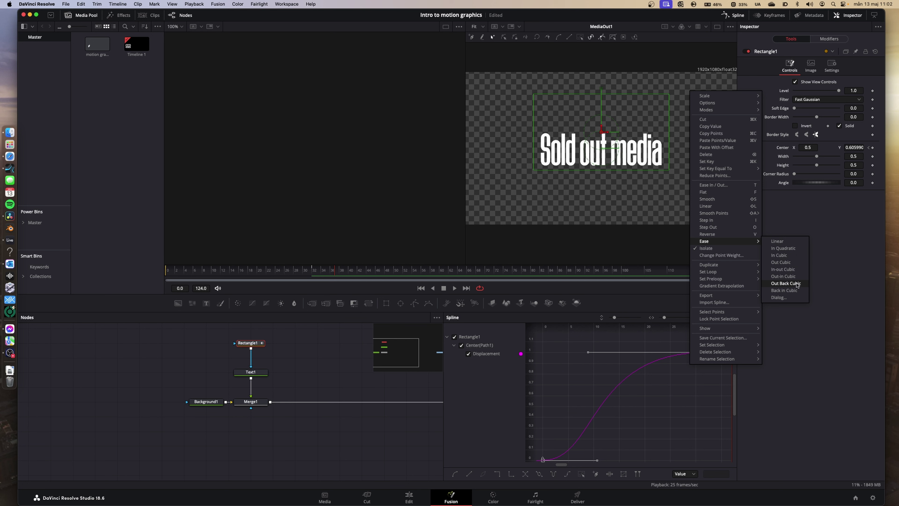
pyautogui.click(774, 284)
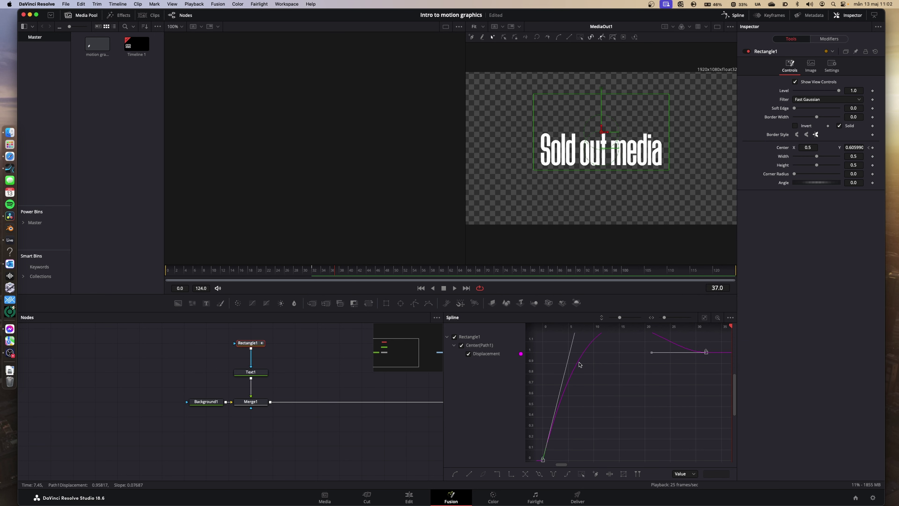
pyautogui.click(186, 280)
pyautogui.press('space')
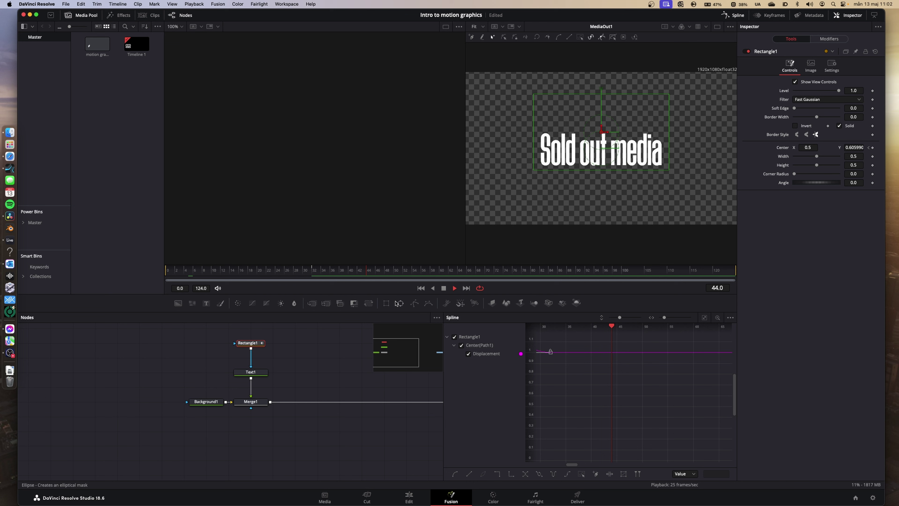
# Step: Play the overshooting reveal from frame 0 a few times, then select the Text1 node
pyautogui.press('space')
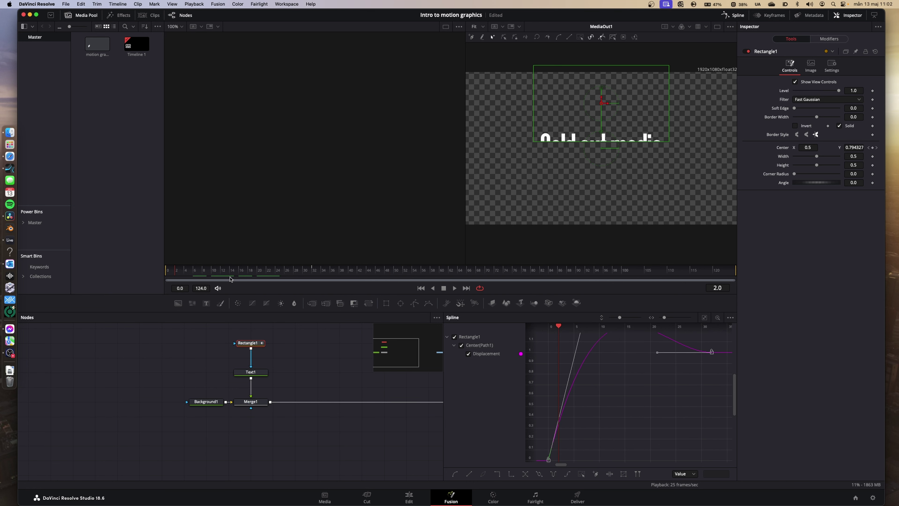
pyautogui.moveTo(230, 279); pyautogui.dragTo(174, 275)
pyautogui.press('space')
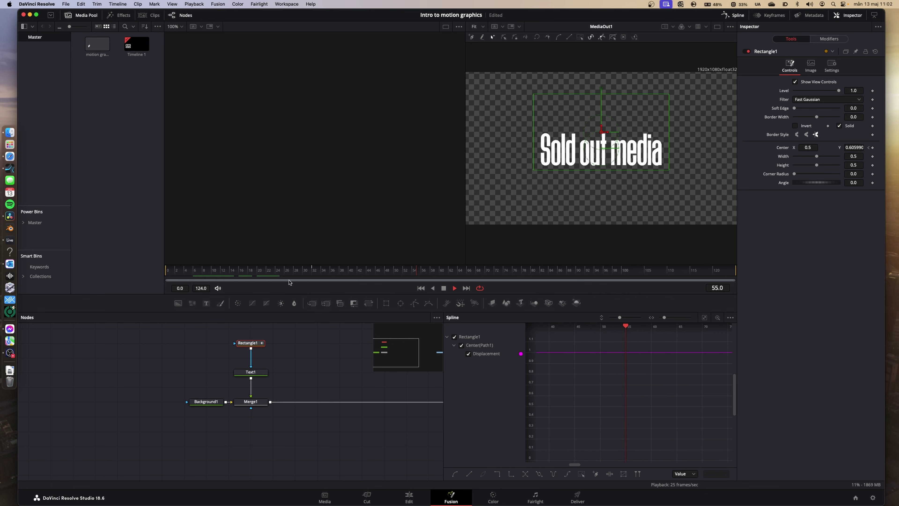
pyautogui.press('space')
pyautogui.press('space')
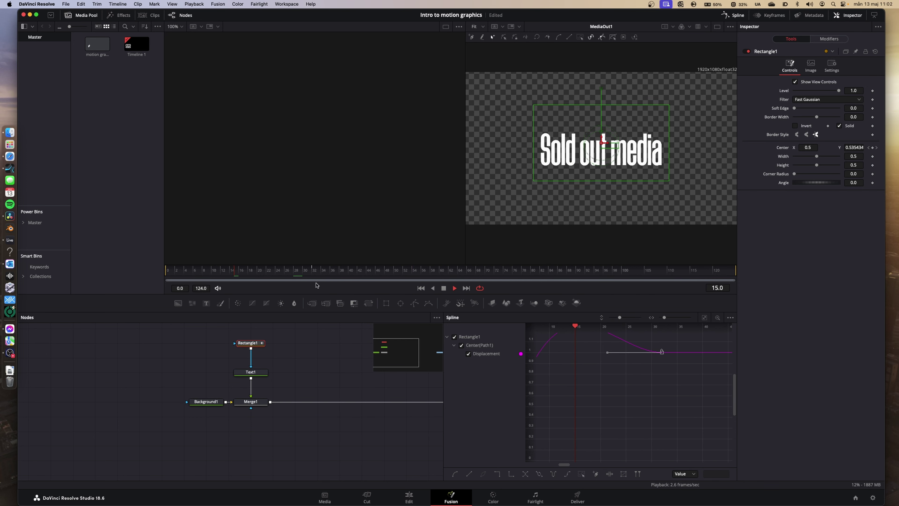
pyautogui.press('space')
pyautogui.press('space')
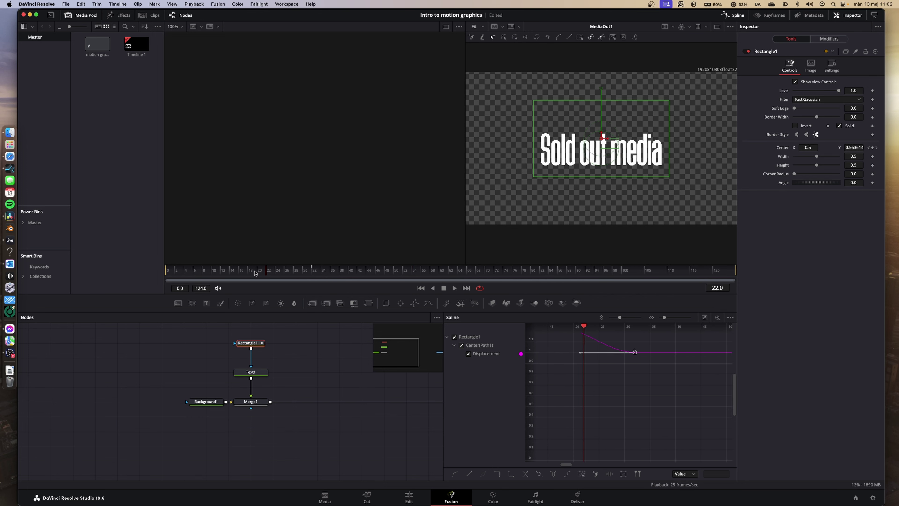
pyautogui.press('space')
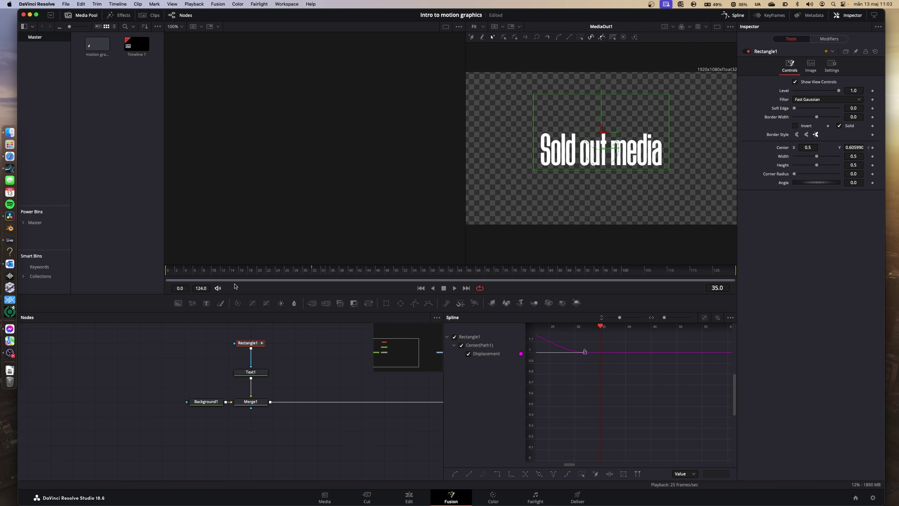
pyautogui.click(241, 371)
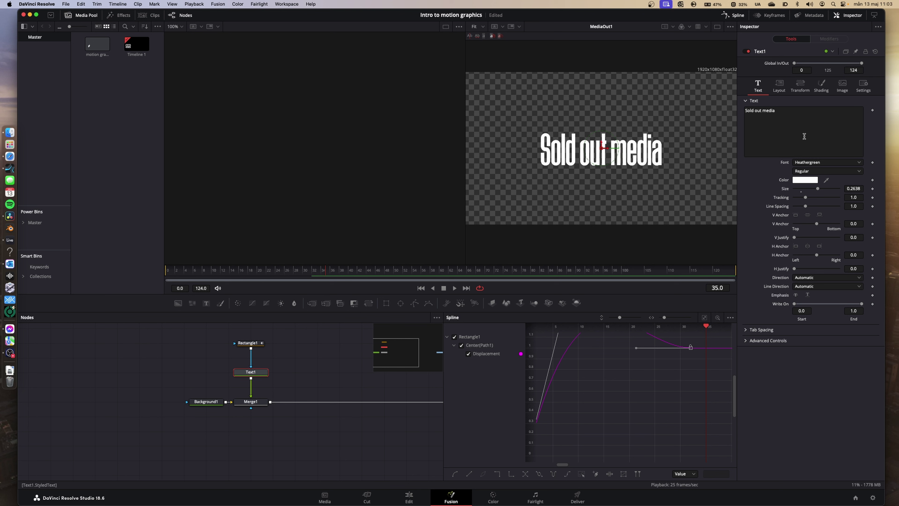
# Step: Attach a Follower modifier to the Text field and show its timing in the Modifiers tab
pyautogui.rightClick(800, 125)
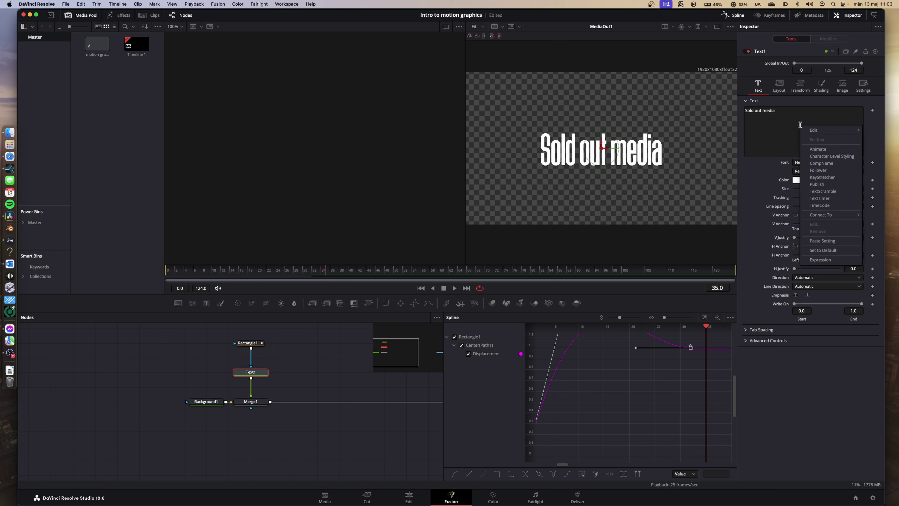
pyautogui.click(825, 150)
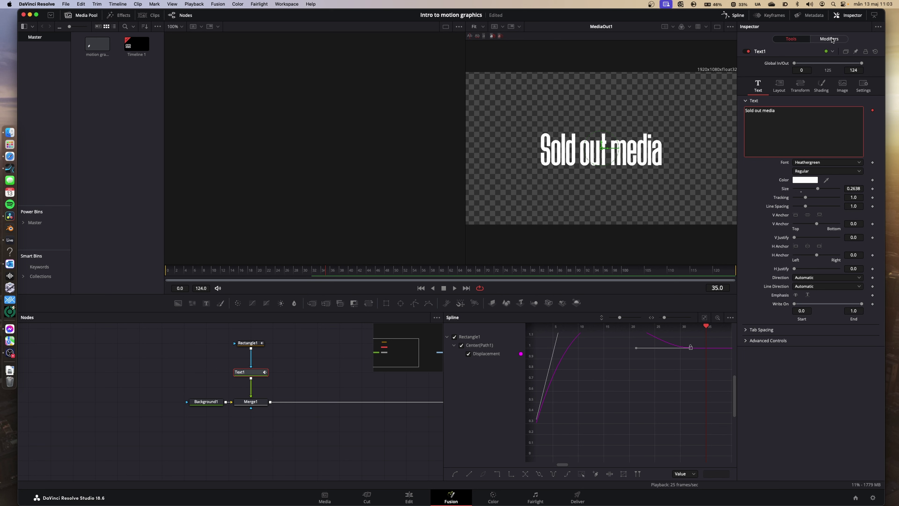
pyautogui.click(832, 40)
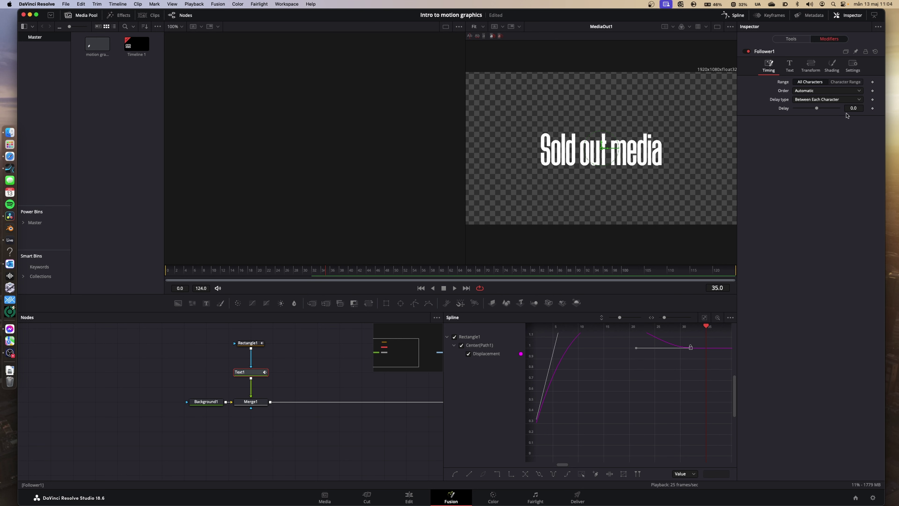
# Step: Set Follower1's character delay to 2.0 and widen character spacing to about 1.1
pyautogui.click(852, 108)
pyautogui.press('Return')
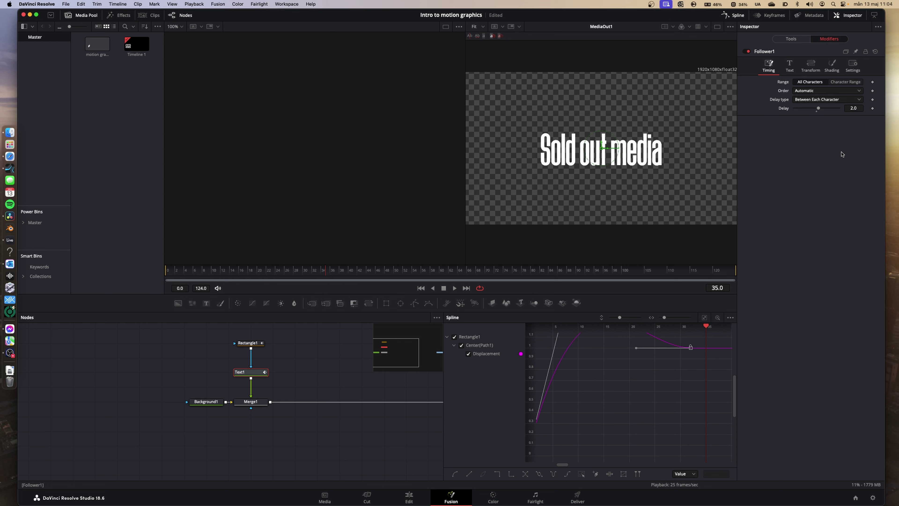
pyautogui.click(792, 64)
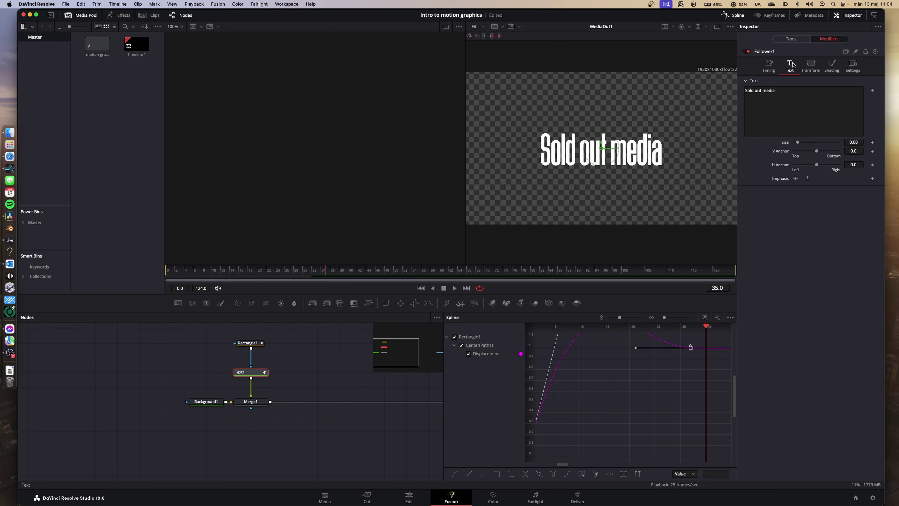
pyautogui.click(813, 65)
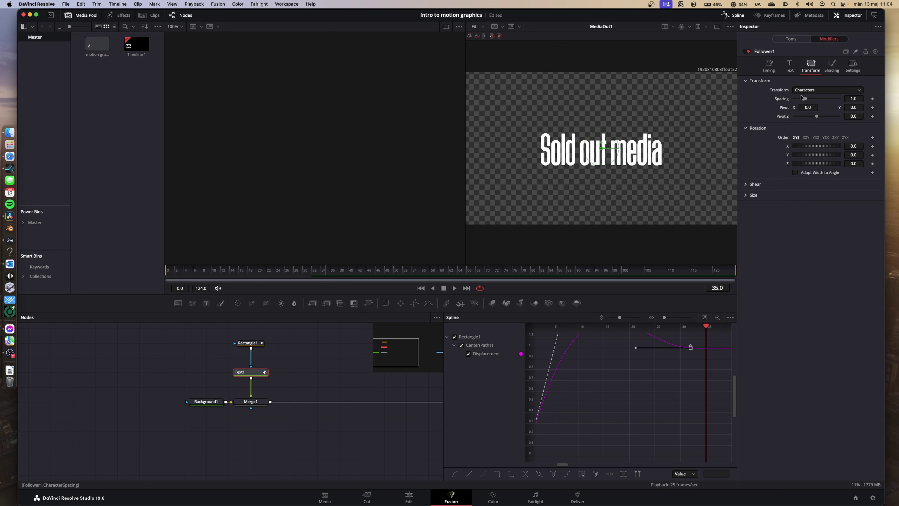
pyautogui.moveTo(806, 102)
pyautogui.mouseDown()
pyautogui.moveTo(829, 105)
pyautogui.moveTo(807, 103)
pyautogui.mouseUp()
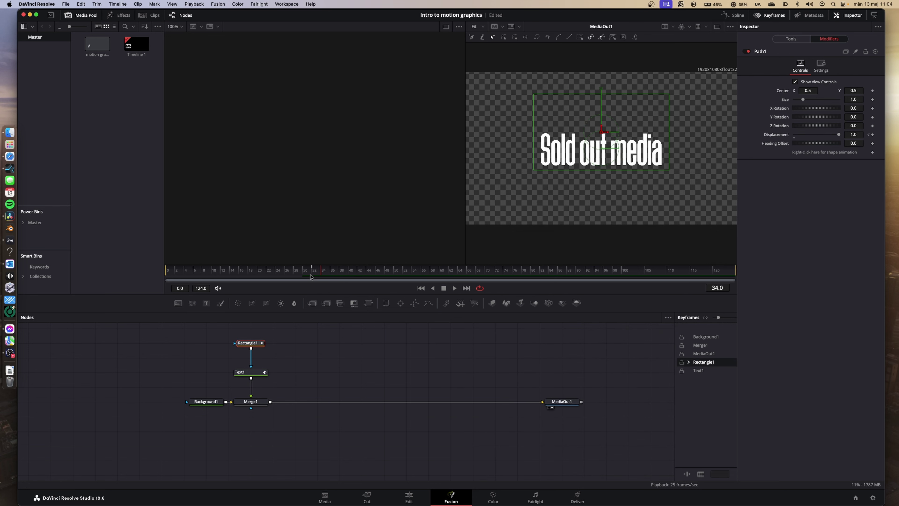
# Step: Check Rectangle1's Path1 reveal keyframe at frame 32, then return to Text1's Follower transform settings
pyautogui.click(253, 373)
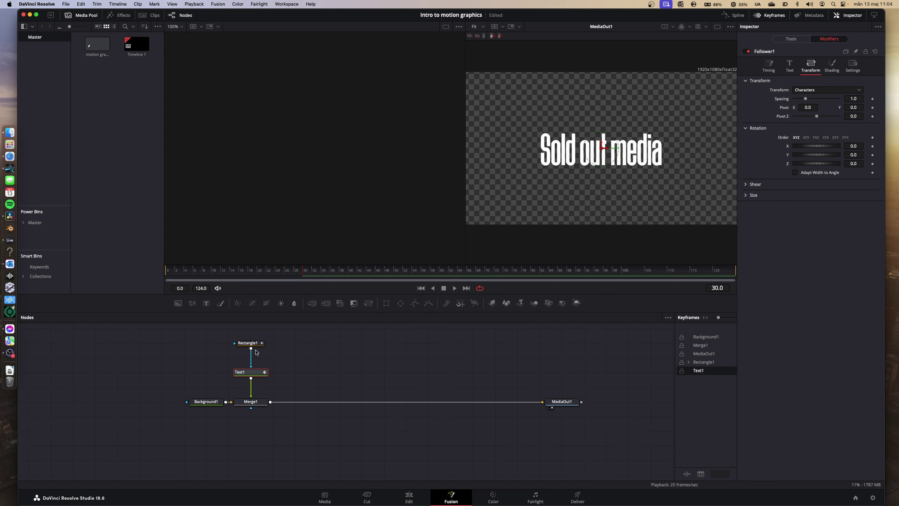
pyautogui.click(247, 343)
pyautogui.click(314, 273)
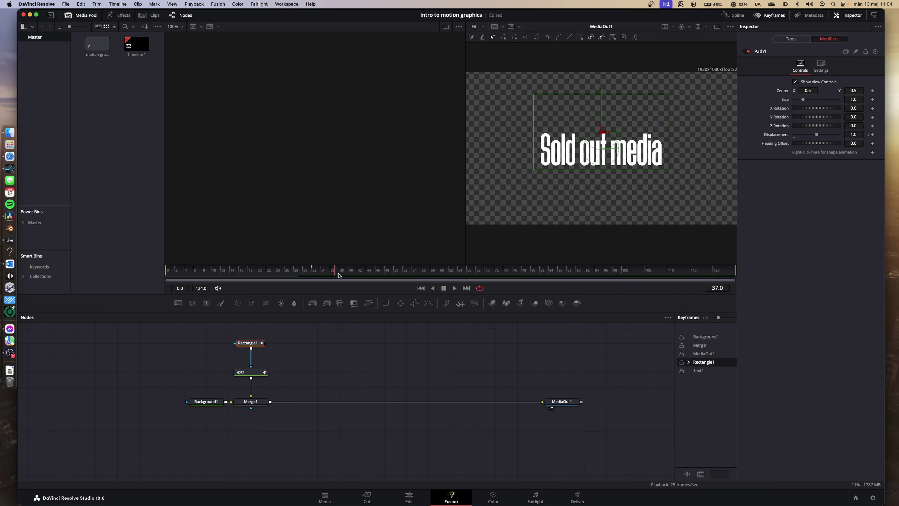
pyautogui.click(325, 277)
pyautogui.moveTo(322, 277)
pyautogui.mouseDown()
pyautogui.moveTo(301, 276)
pyautogui.moveTo(313, 275)
pyautogui.mouseUp()
pyautogui.click(256, 374)
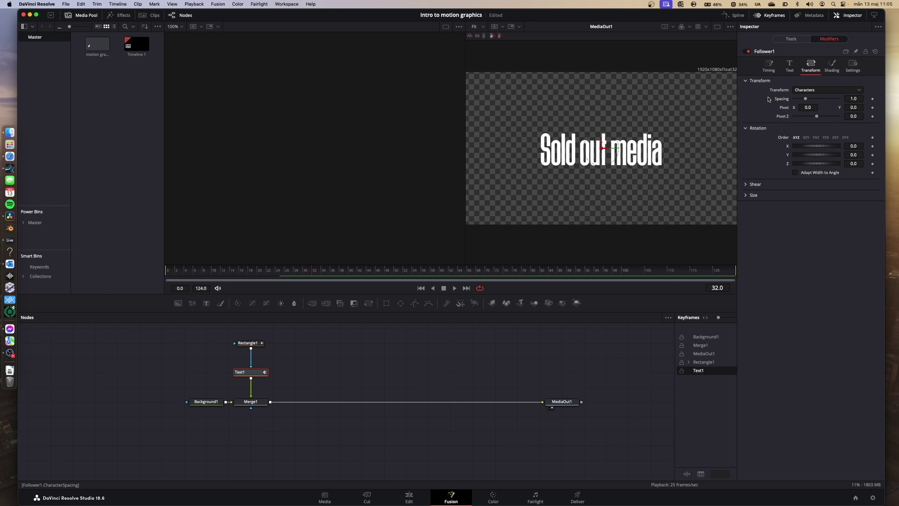
# Step: Keyframe character spacing, then tighten it to about 0.96 at frame 3
pyautogui.click(873, 98)
pyautogui.click(182, 274)
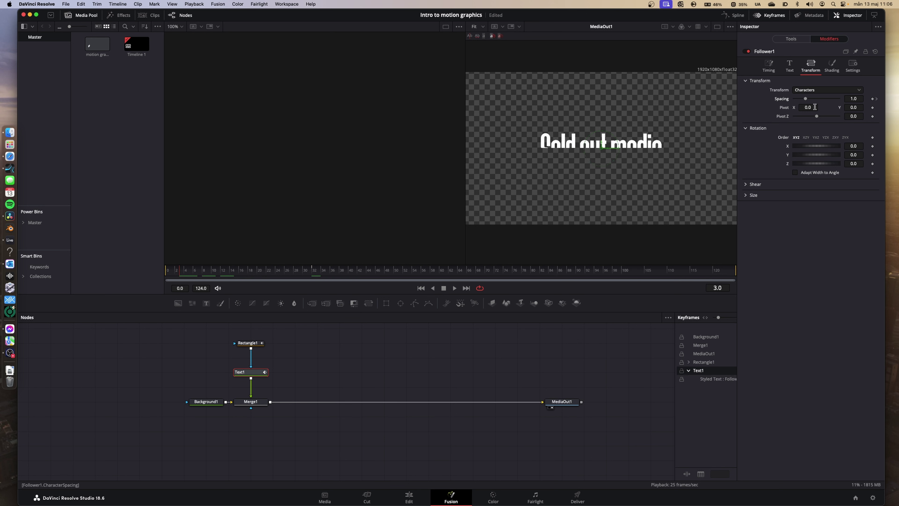
pyautogui.moveTo(856, 98); pyautogui.dragTo(833, 98)
# Step: Play back and scrub the 'Sold out media' spacing animation, then bring up Follower1's Timing settings
pyautogui.press('space')
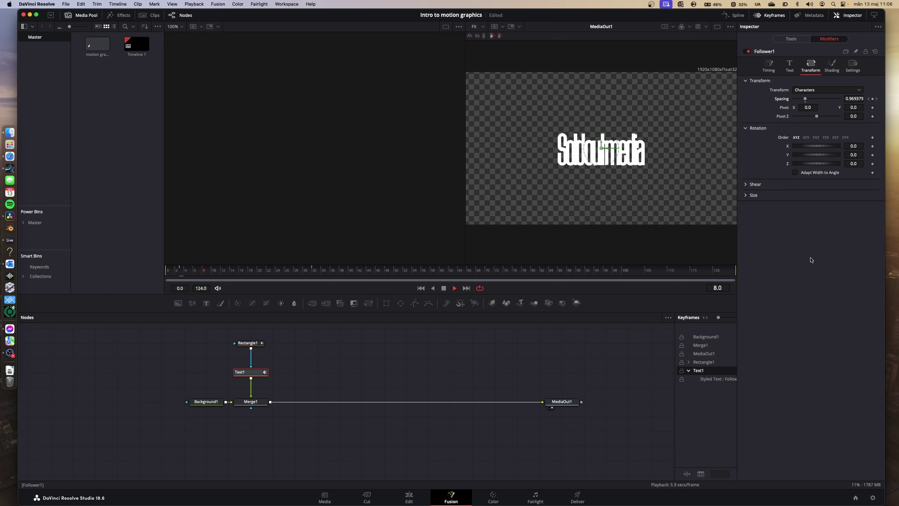
pyautogui.press('space')
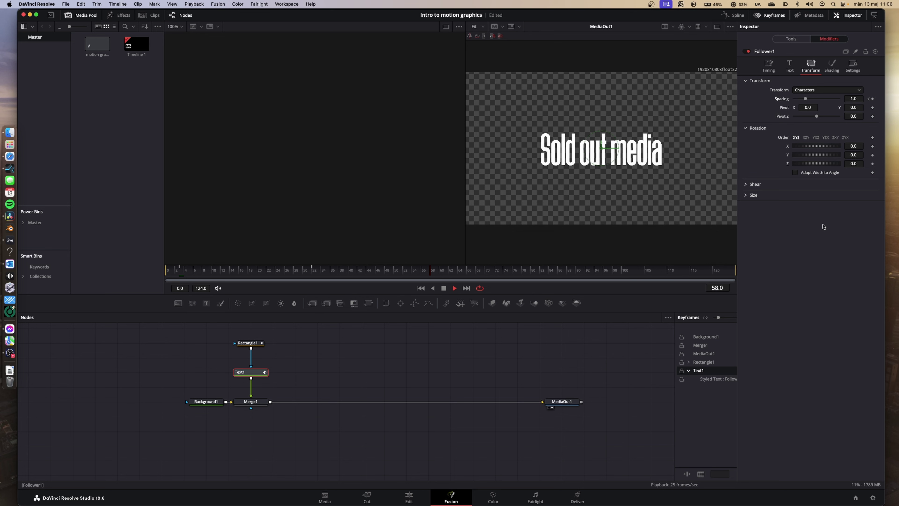
pyautogui.click(196, 273)
pyautogui.press('space')
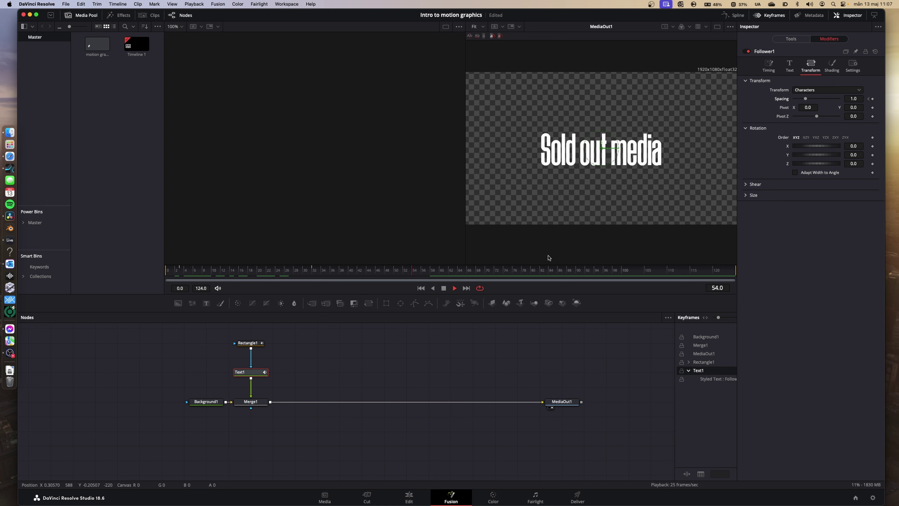
pyautogui.press('space')
pyautogui.moveTo(304, 272); pyautogui.dragTo(191, 273)
pyautogui.press('space')
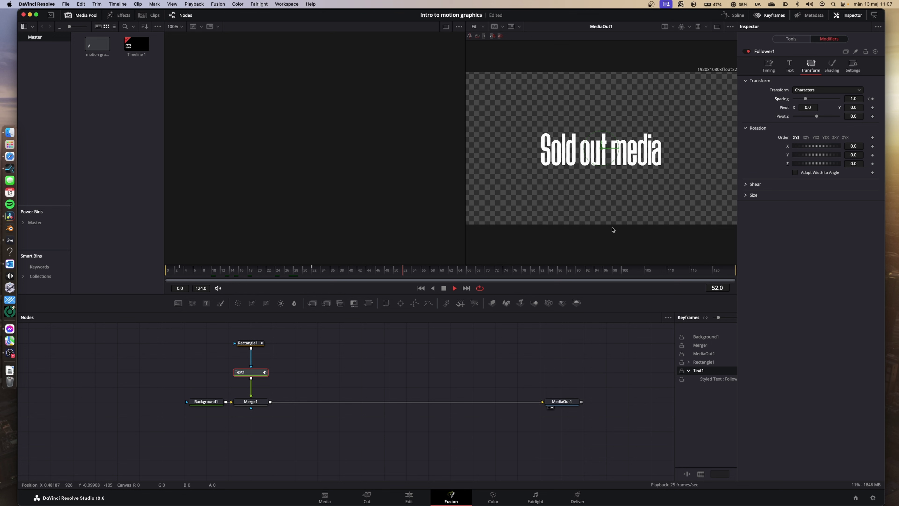
pyautogui.press('space')
pyautogui.click(769, 65)
# Step: Change the delay between characters to 1.0
pyautogui.click(854, 109)
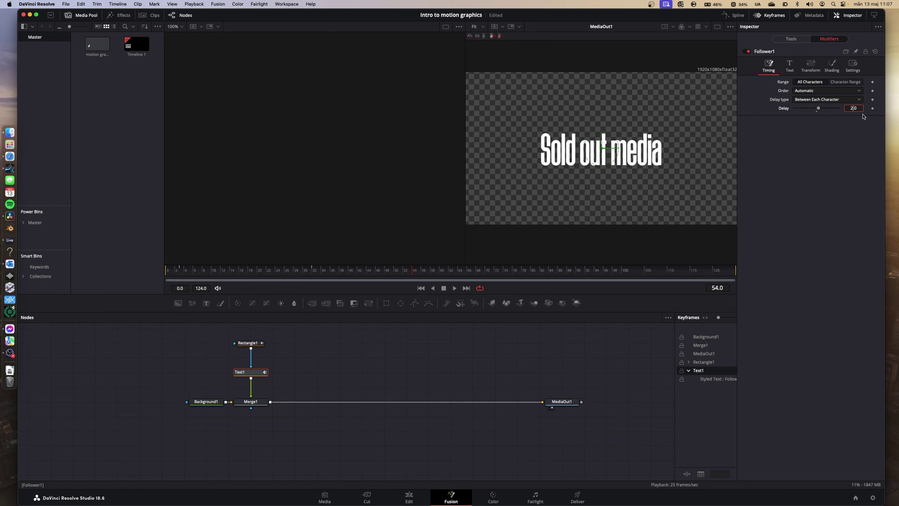
pyautogui.write('1.0')
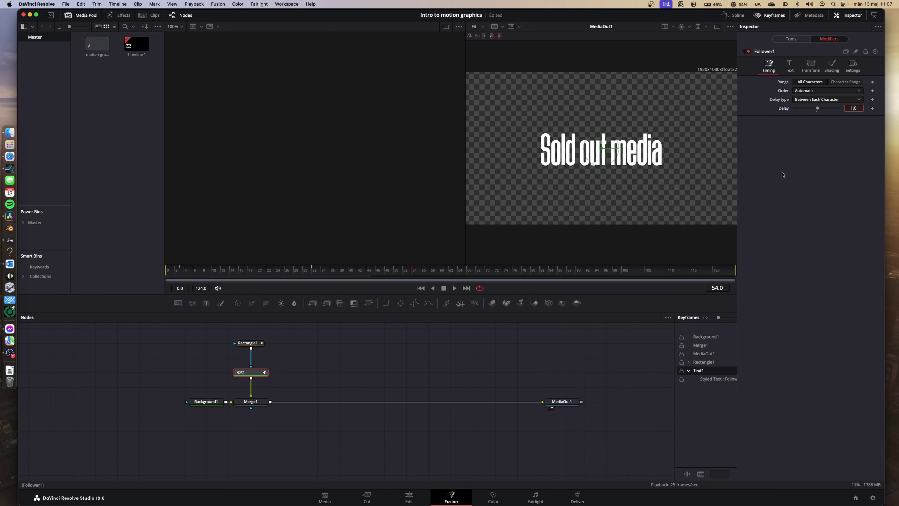
pyautogui.moveTo(276, 274); pyautogui.dragTo(190, 272)
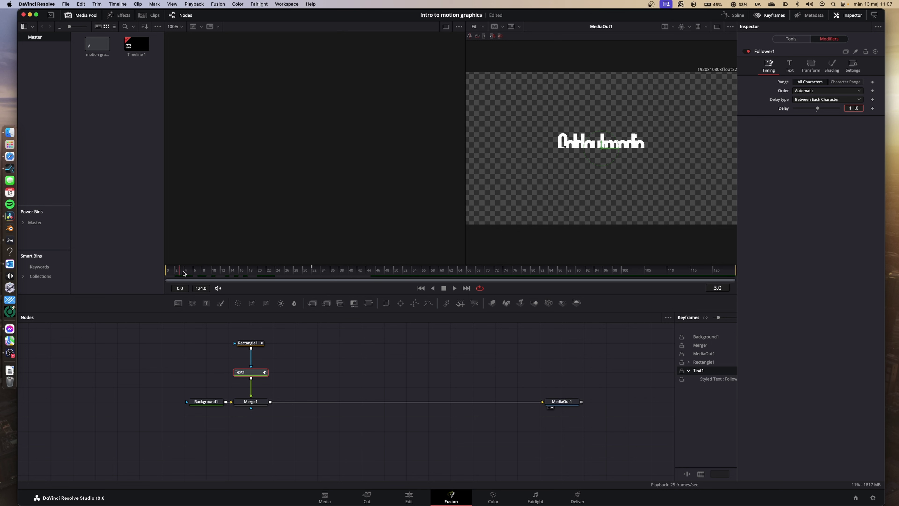
pyautogui.click(294, 346)
# Step: Preview the faster reveal and bring up the Keyframes editor at the bottom
pyautogui.press('space')
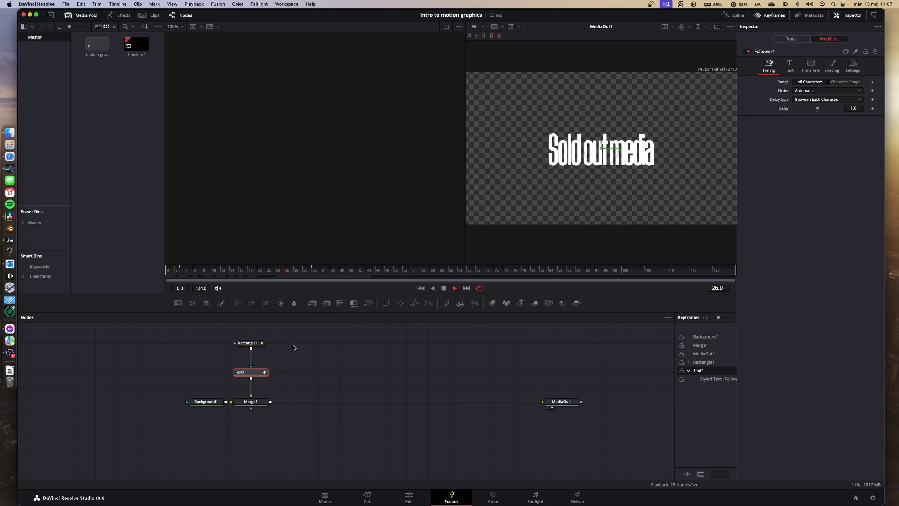
pyautogui.press('space')
pyautogui.click(208, 272)
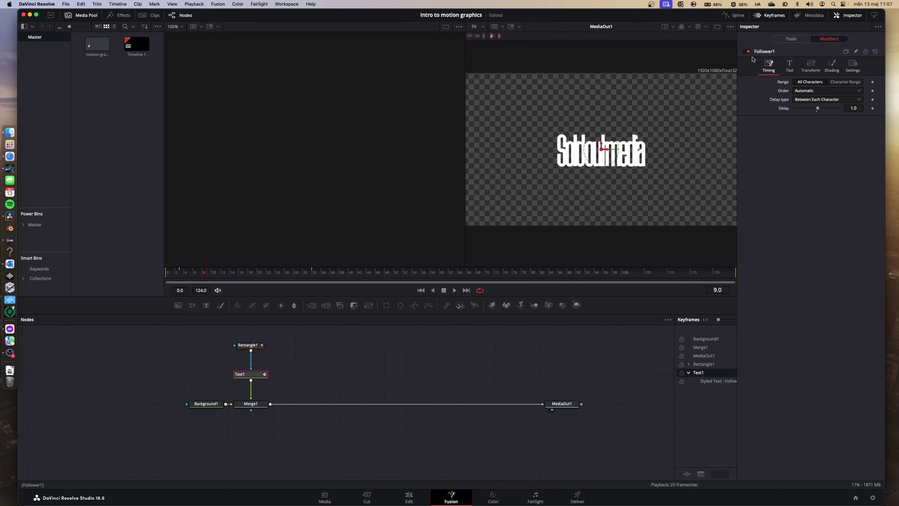
pyautogui.click(738, 15)
pyautogui.click(772, 15)
pyautogui.click(737, 15)
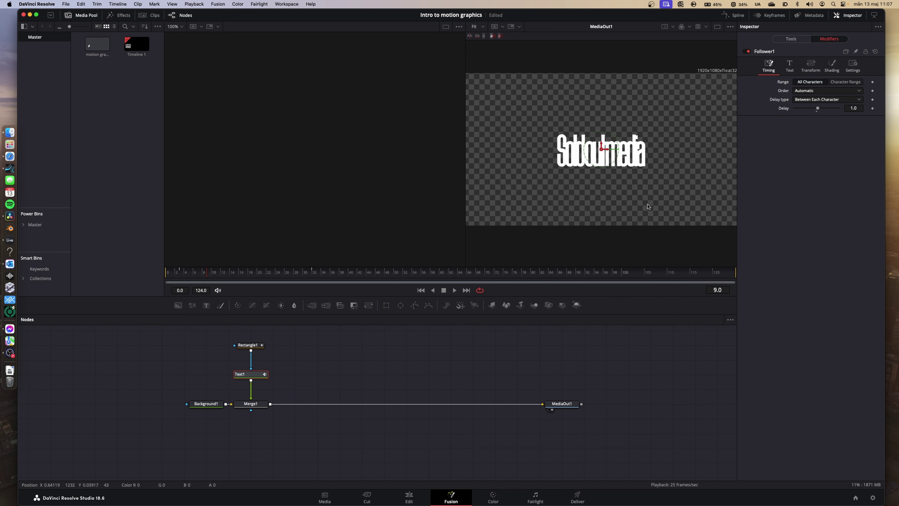
pyautogui.click(776, 16)
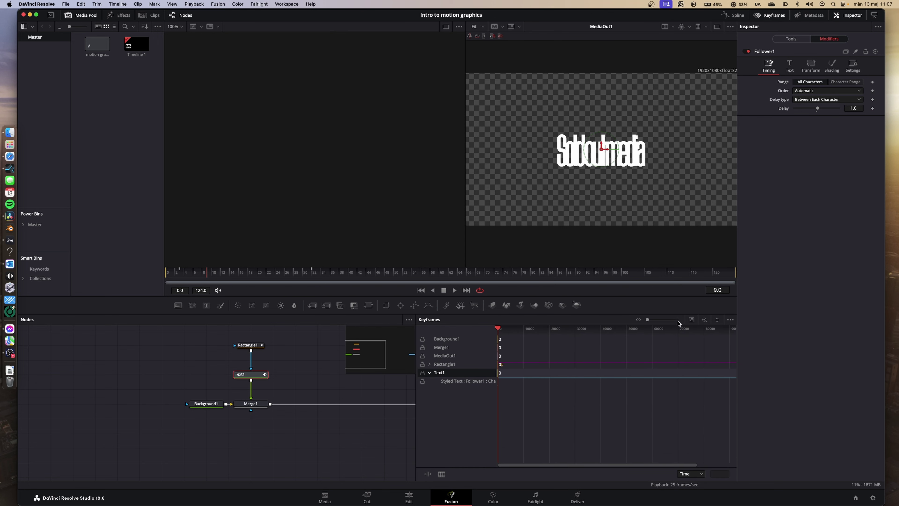
# Step: Drag Follower1's character-spacing keyframe earlier toward frame 10, replaying after each move
pyautogui.click(691, 320)
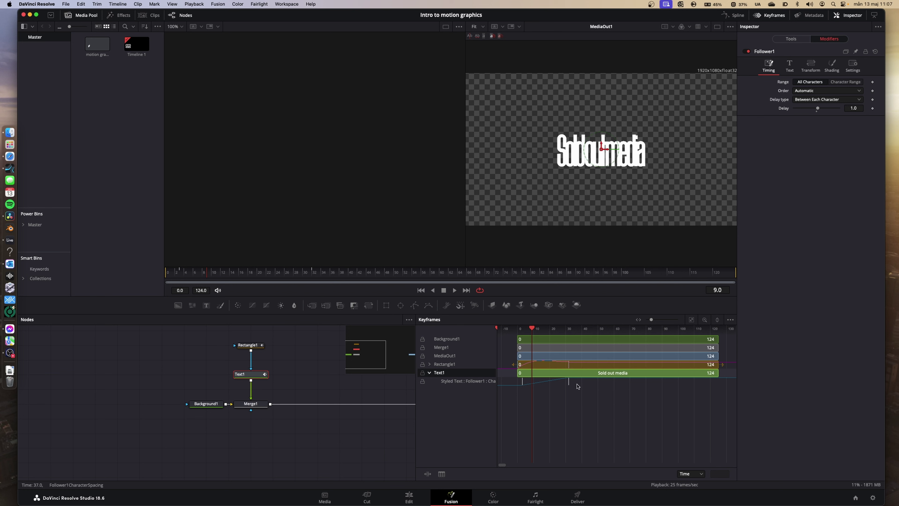
pyautogui.moveTo(568, 381); pyautogui.dragTo(556, 381)
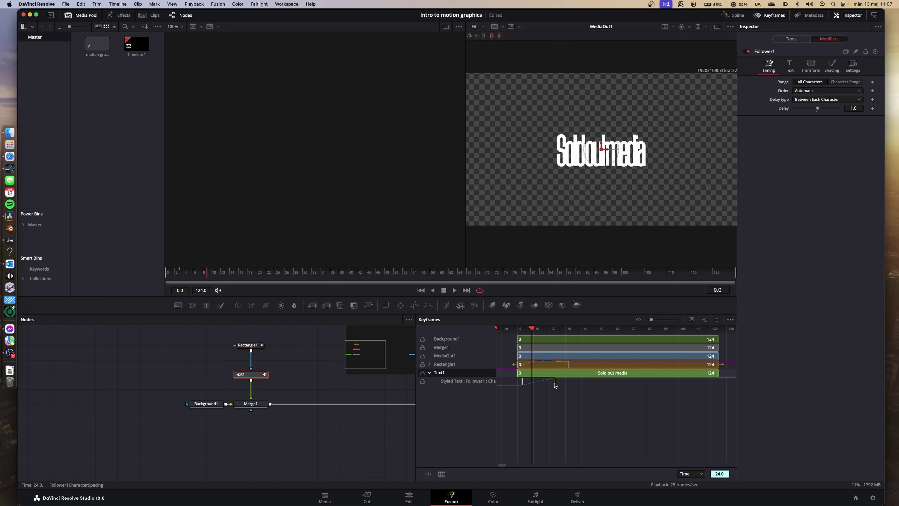
pyautogui.press('space')
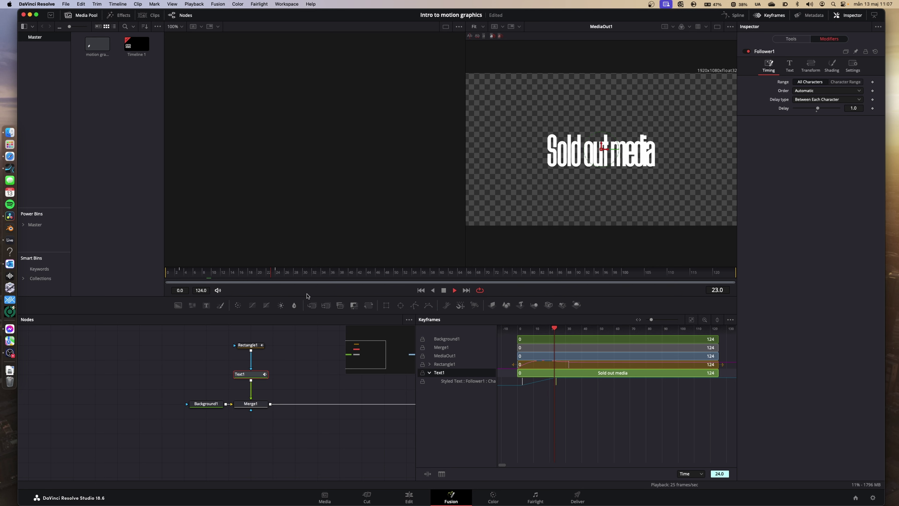
pyautogui.press('space')
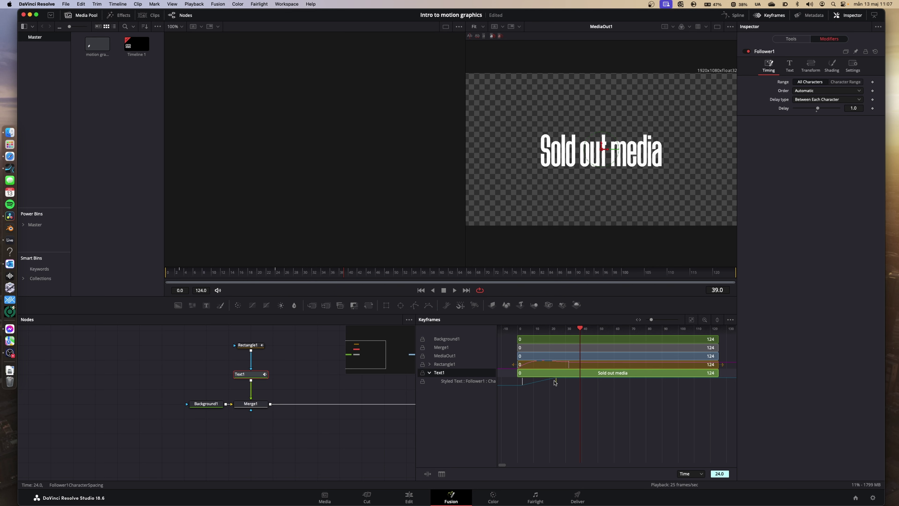
pyautogui.moveTo(556, 381); pyautogui.dragTo(535, 382)
pyautogui.press('space')
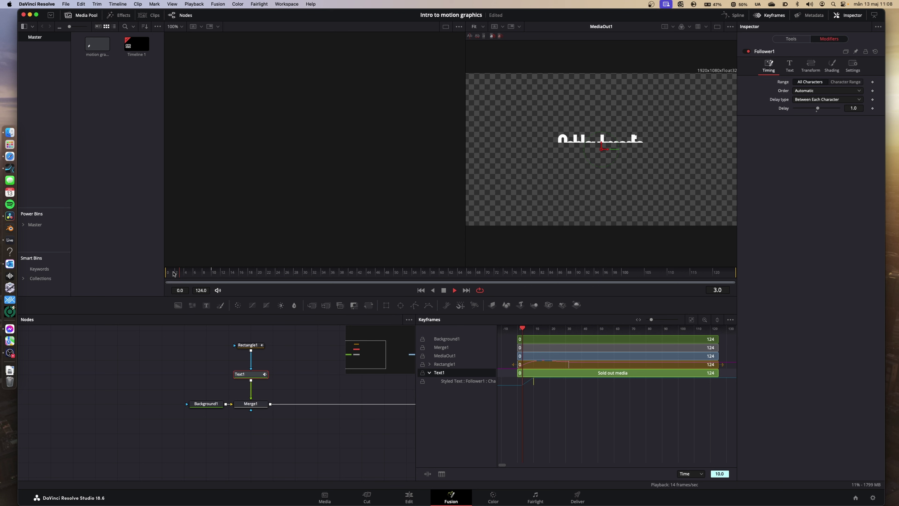
pyautogui.press('space')
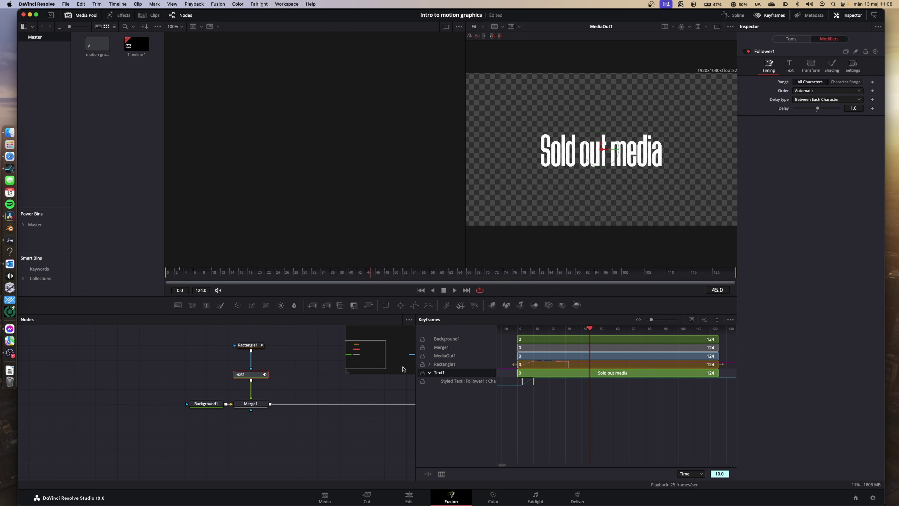
pyautogui.click(180, 272)
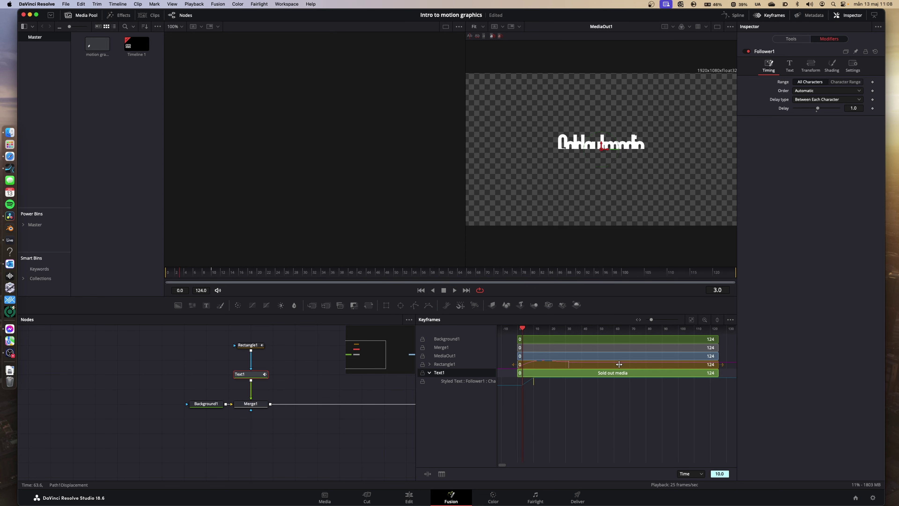
pyautogui.click(810, 65)
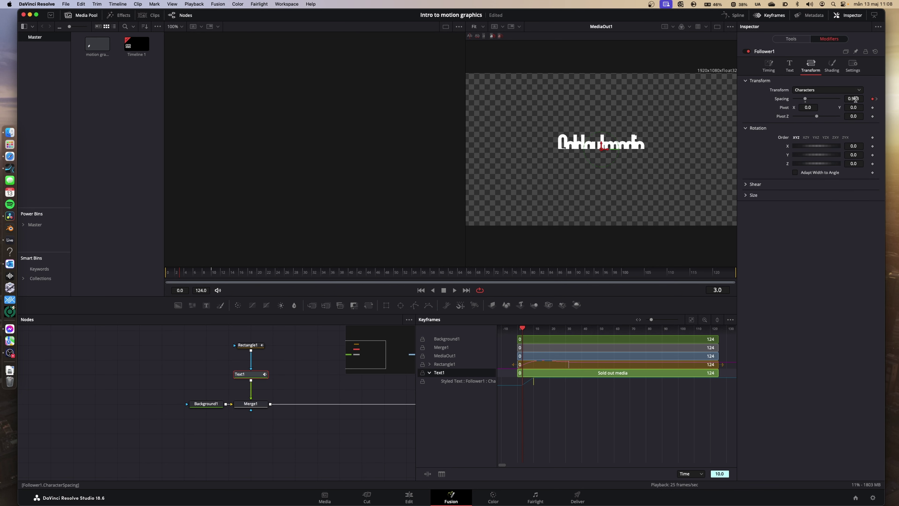
# Step: Raise the frame-3 character spacing to about 0.985, preview it, and hide the Inspector
pyautogui.moveTo(855, 100); pyautogui.dragTo(870, 100)
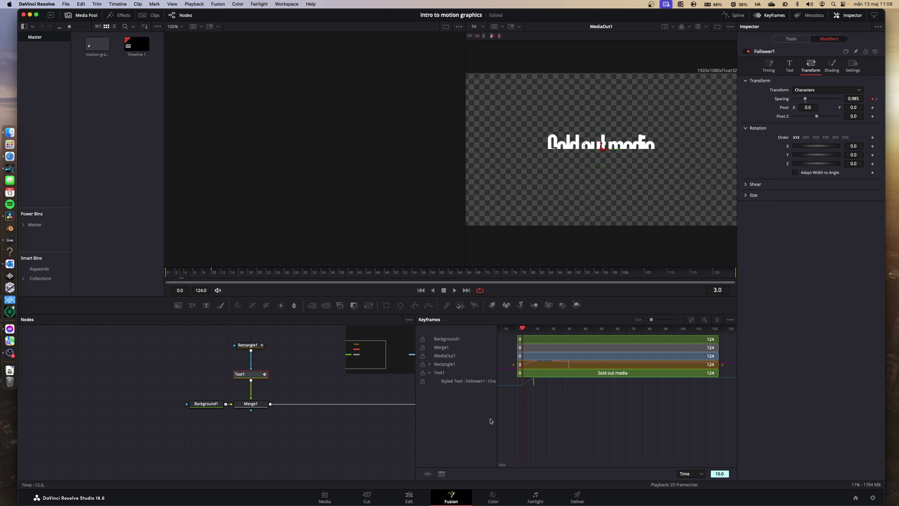
pyautogui.press('space')
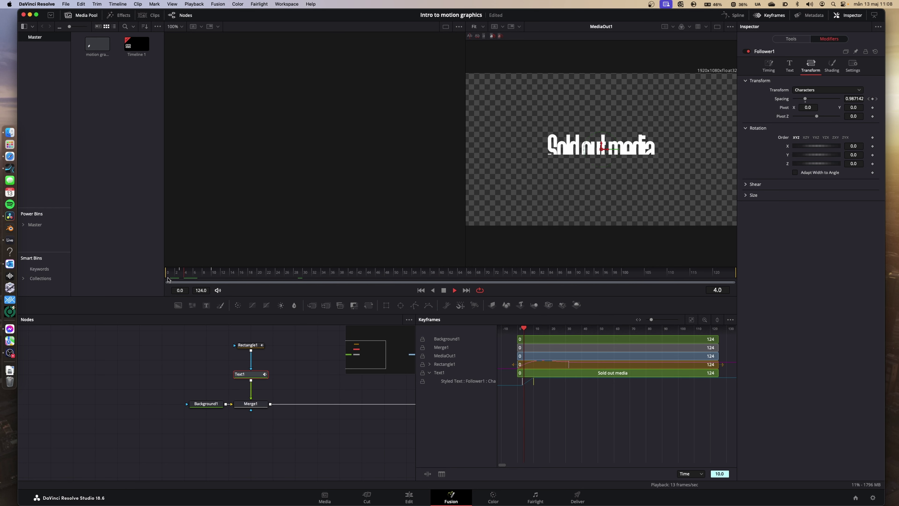
pyautogui.press('space')
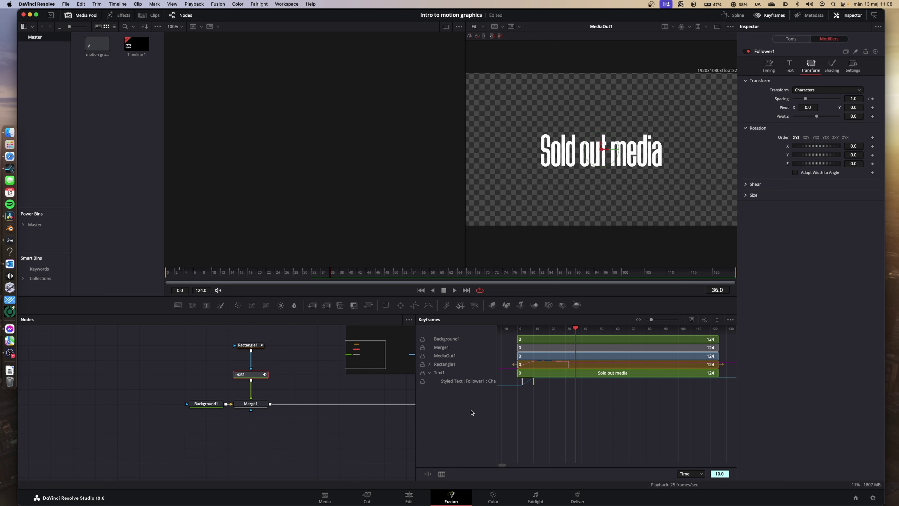
pyautogui.click(846, 16)
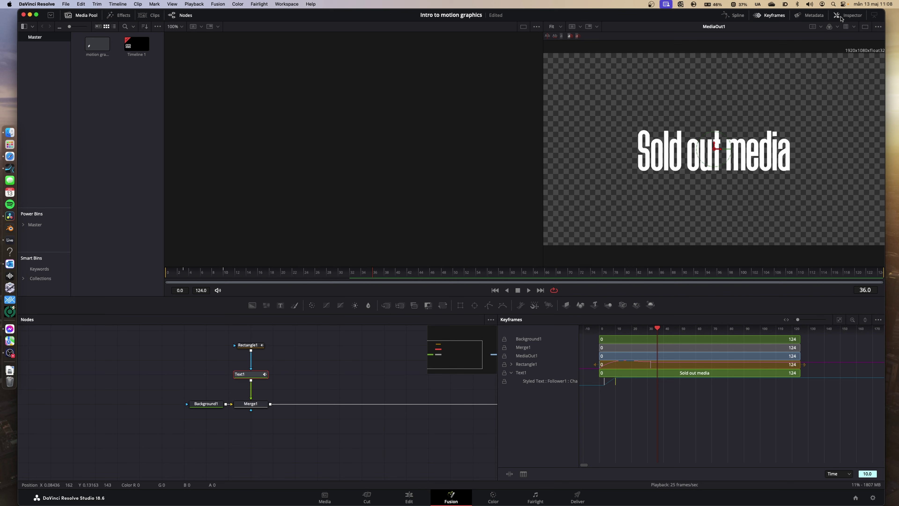
# Step: Show only Text1's Character Spacing curve in the Spline editor, fitted to view
pyautogui.click(771, 15)
pyautogui.click(732, 15)
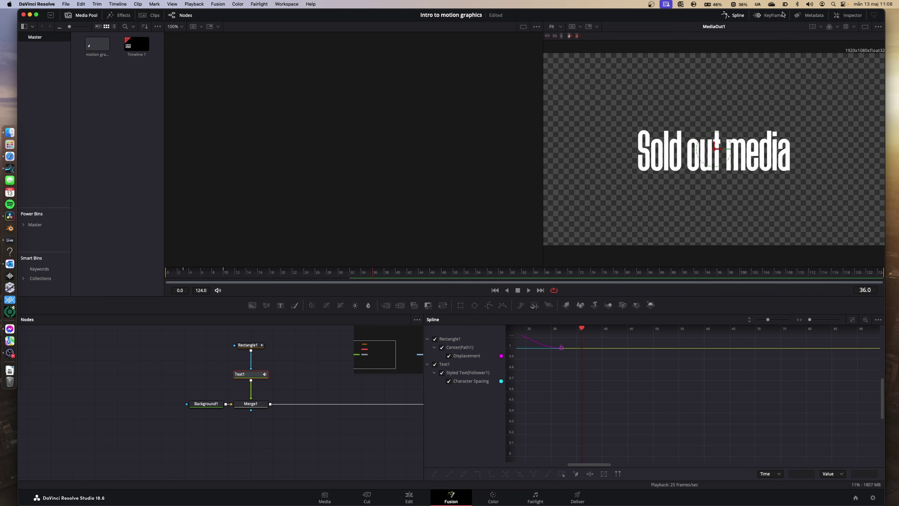
pyautogui.click(814, 16)
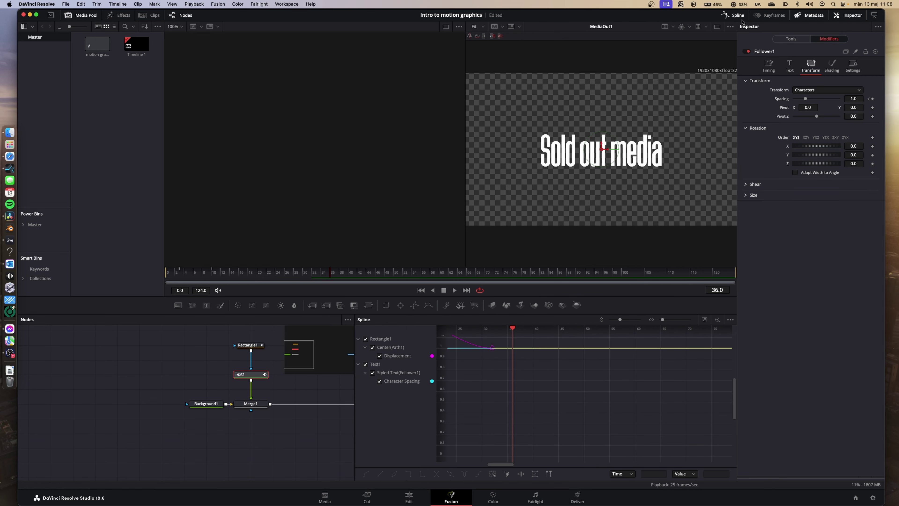
pyautogui.click(729, 15)
pyautogui.click(729, 15)
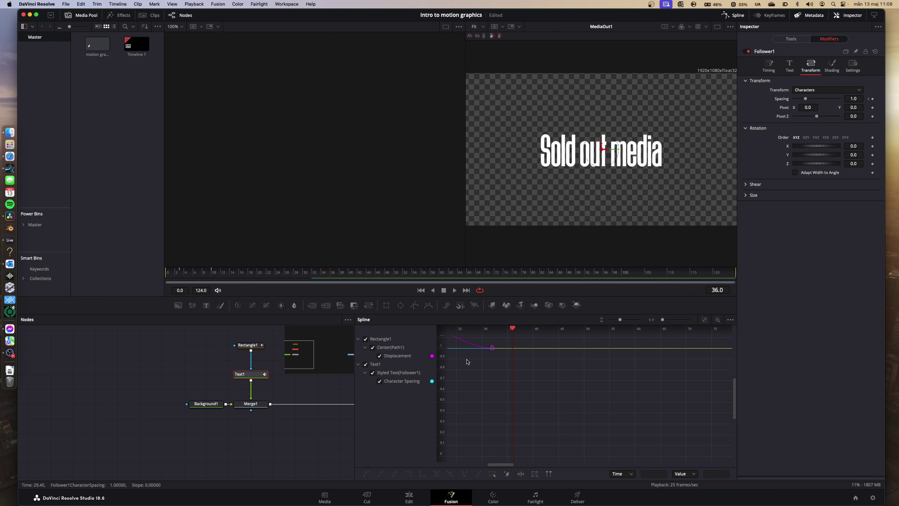
pyautogui.click(377, 367)
pyautogui.click(365, 339)
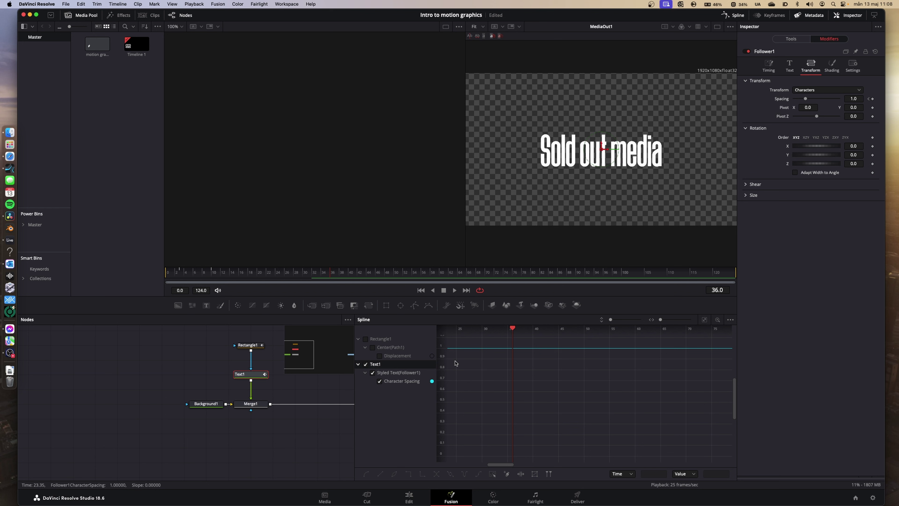
pyautogui.click(704, 320)
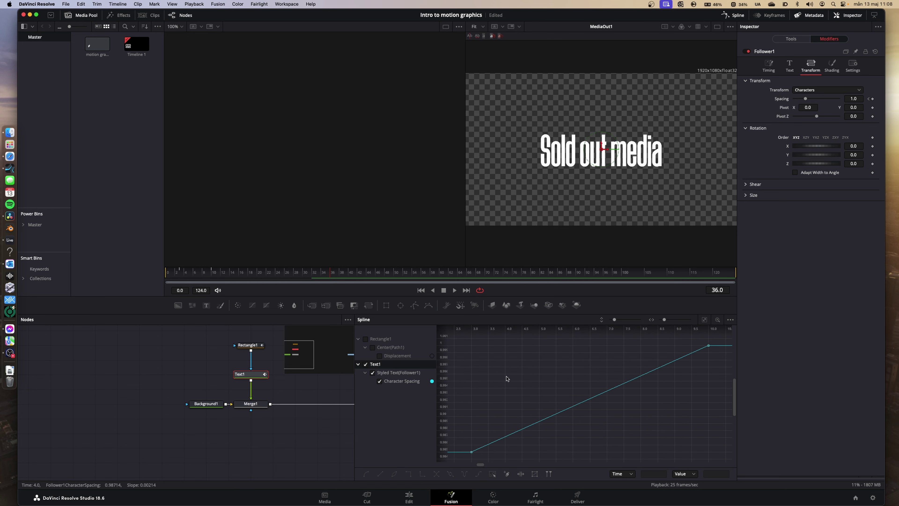
# Step: Smooth all Character Spacing keyframes and preview the eased motion
pyautogui.press('super+a')
pyautogui.hotkey('shift', 's')
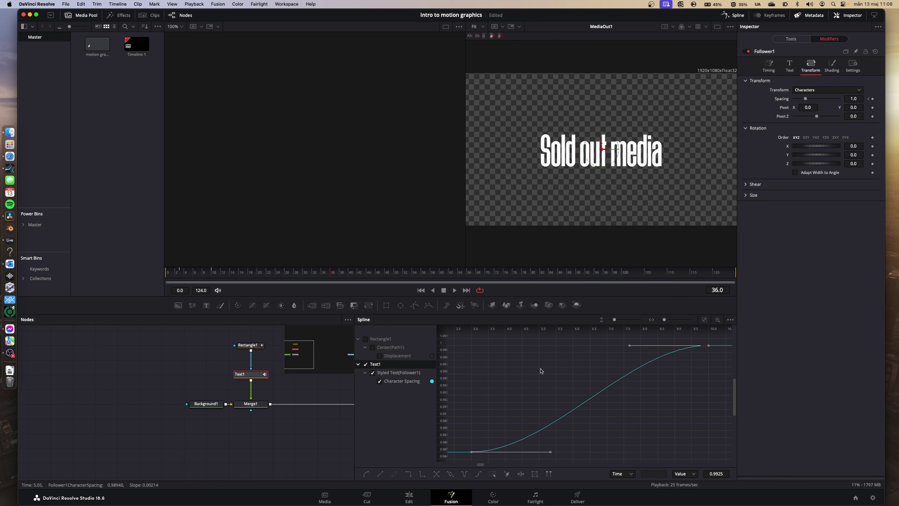
pyautogui.click(167, 273)
pyautogui.press('space')
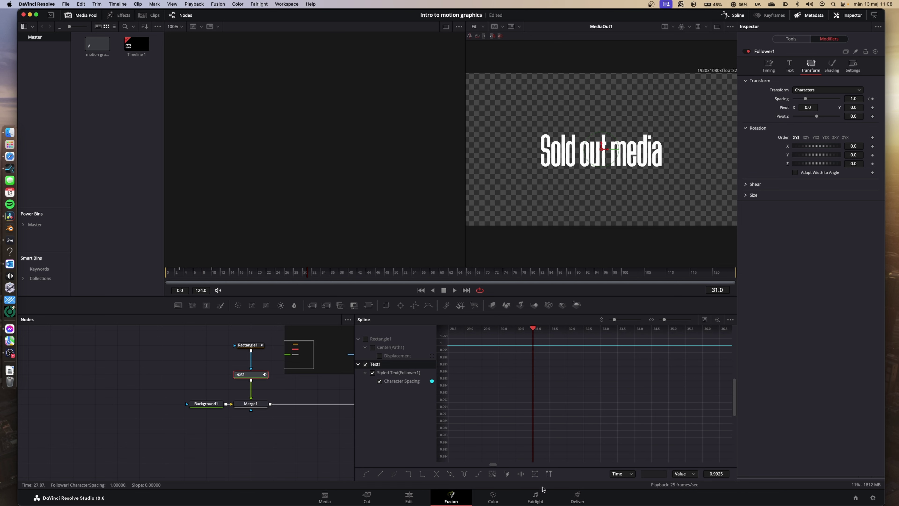
pyautogui.click(705, 320)
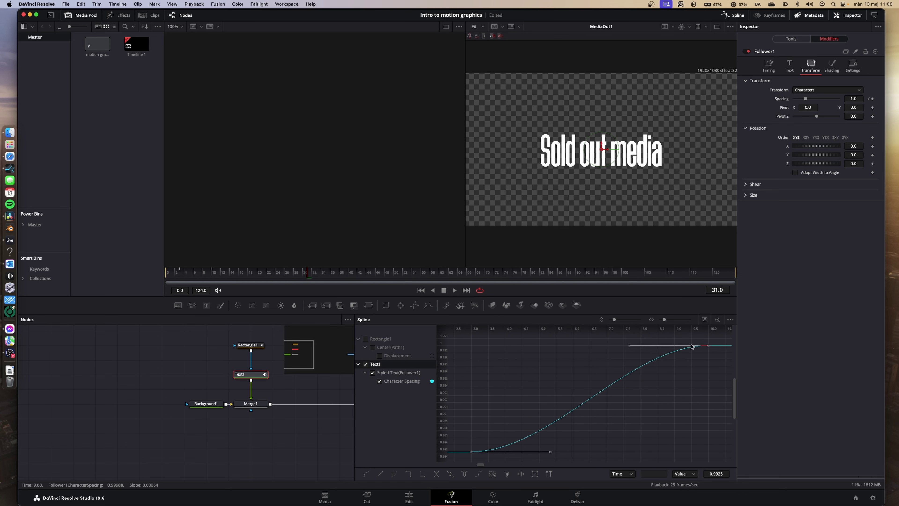
# Step: Apply an Out Back Cubic ease to the spacing keyframes and preview the overshoot
pyautogui.rightClick(700, 349)
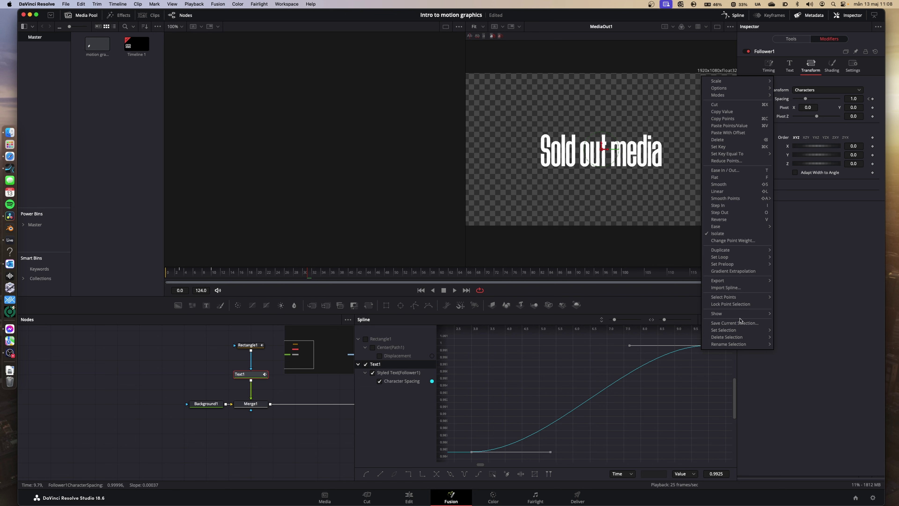
pyautogui.moveTo(747, 227)
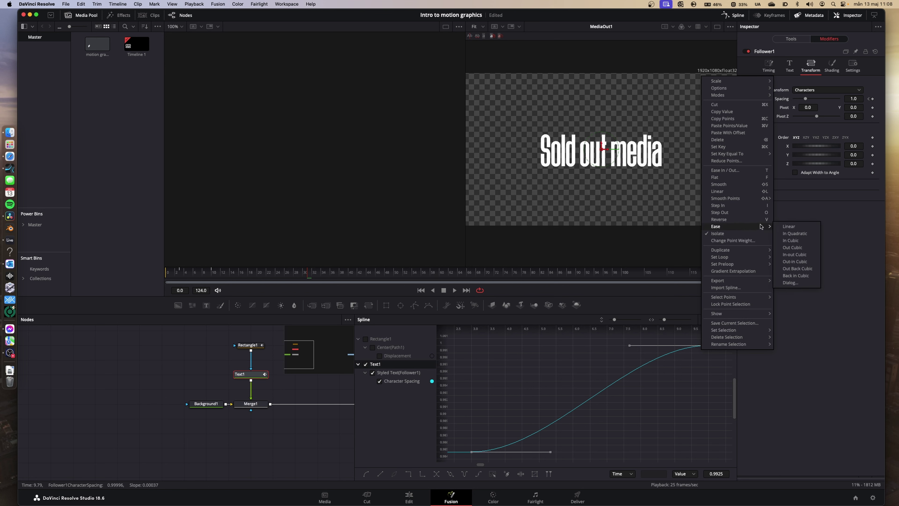
pyautogui.click(811, 269)
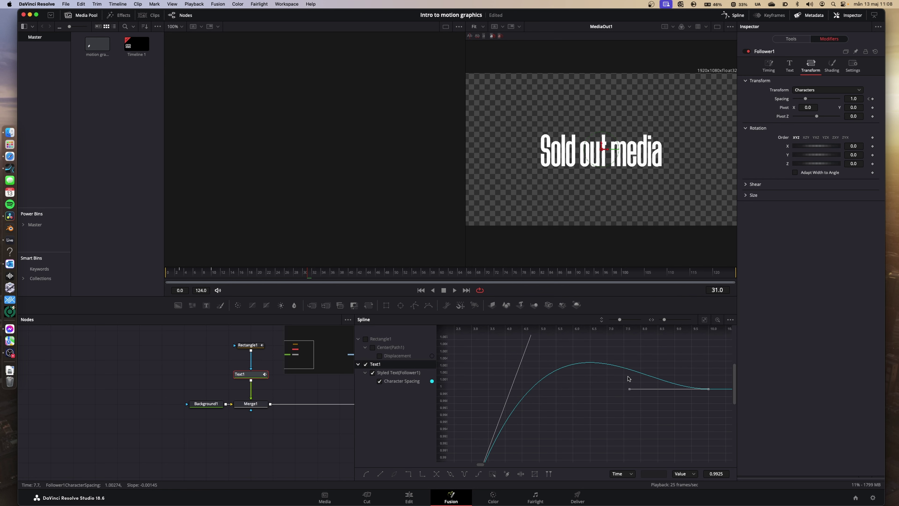
pyautogui.press('space')
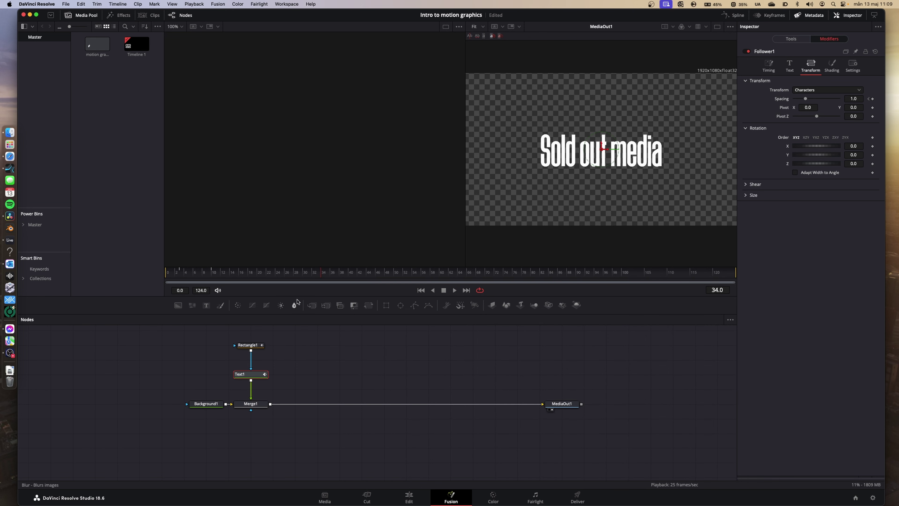
# Step: Shift the rectangle, text and merge nodes right, then add Background2 merged onto Background1 via Merge2
pyautogui.moveTo(257, 409); pyautogui.dragTo(229, 341)
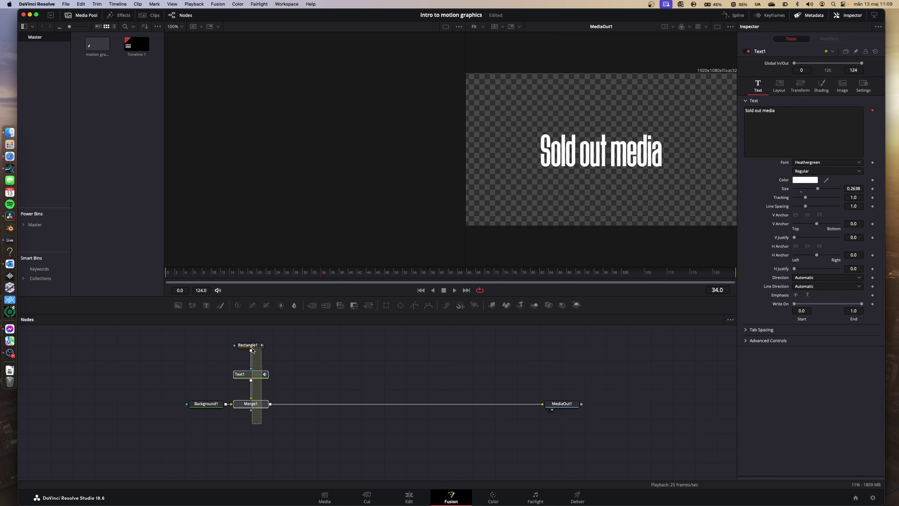
pyautogui.moveTo(254, 408); pyautogui.dragTo(343, 408)
pyautogui.click(342, 406)
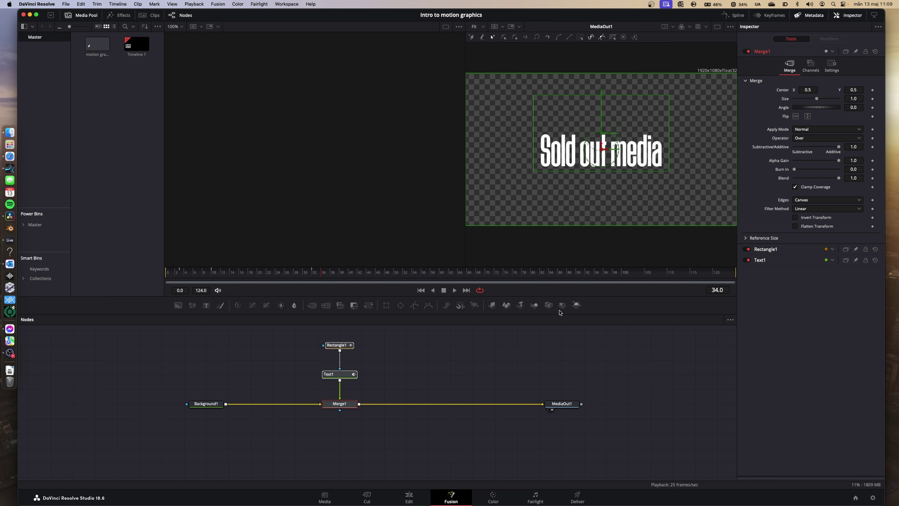
pyautogui.click(255, 369)
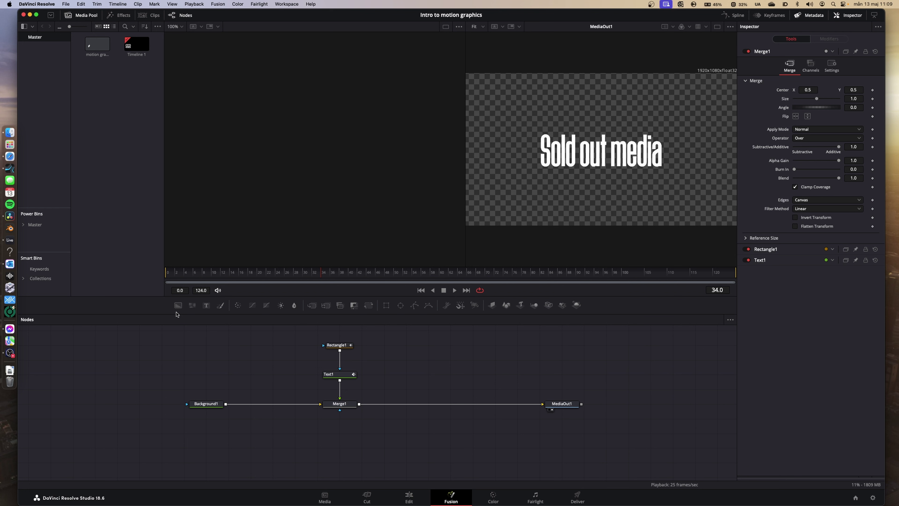
pyautogui.moveTo(178, 305); pyautogui.dragTo(206, 403)
pyautogui.moveTo(280, 344); pyautogui.dragTo(279, 374)
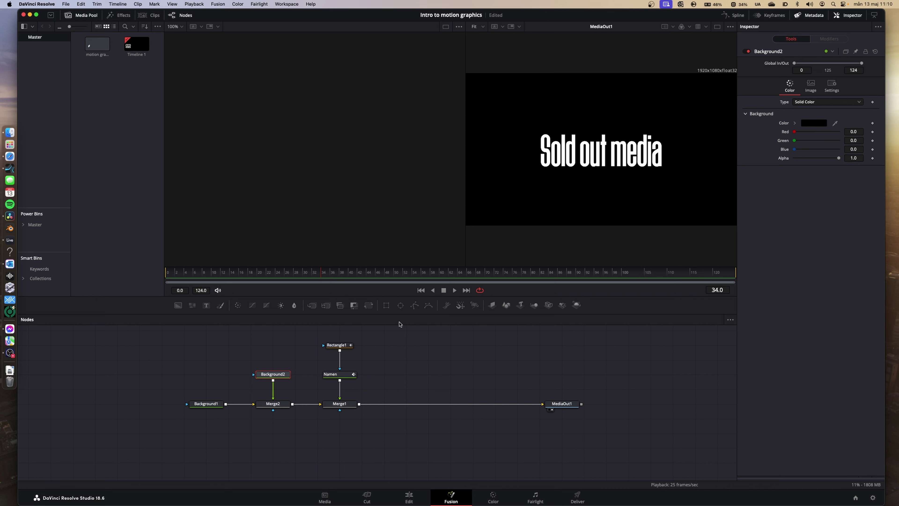
# Step: Add a Rectangle2 mask to Background2 and switch its fill type to Gradient
pyautogui.click(386, 307)
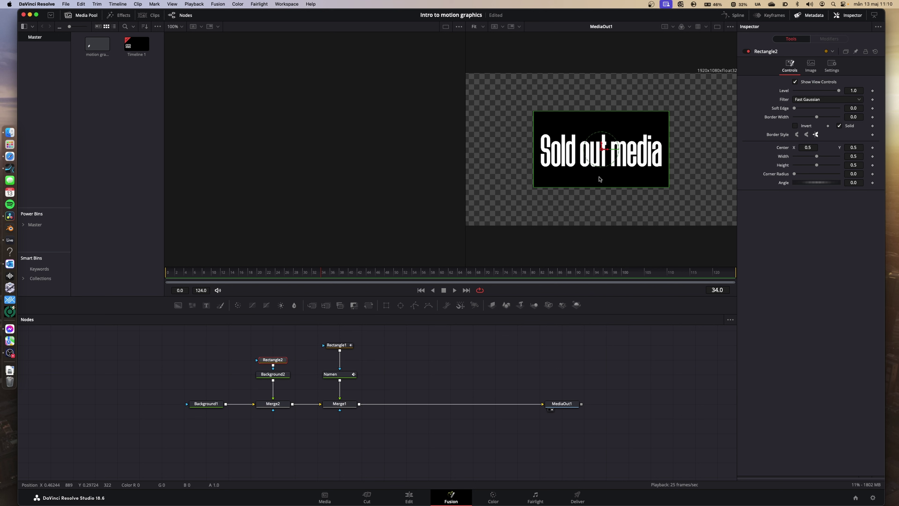
pyautogui.click(278, 374)
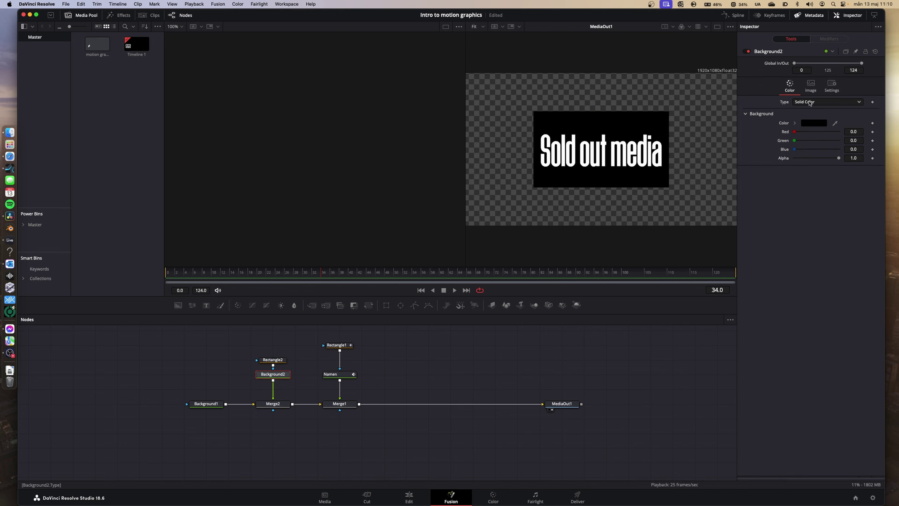
pyautogui.click(812, 103)
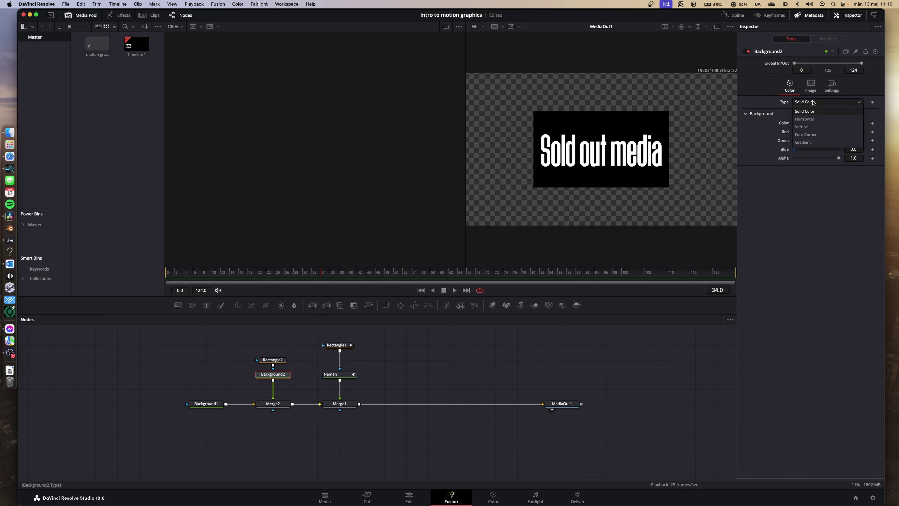
pyautogui.click(818, 143)
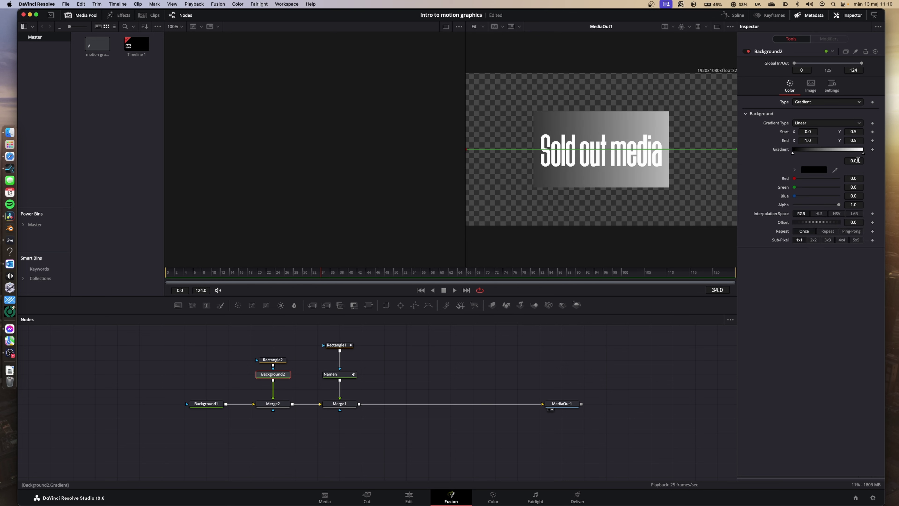
# Step: Color the gradient's right stop teal and its left stop orange
pyautogui.click(863, 153)
pyautogui.click(818, 171)
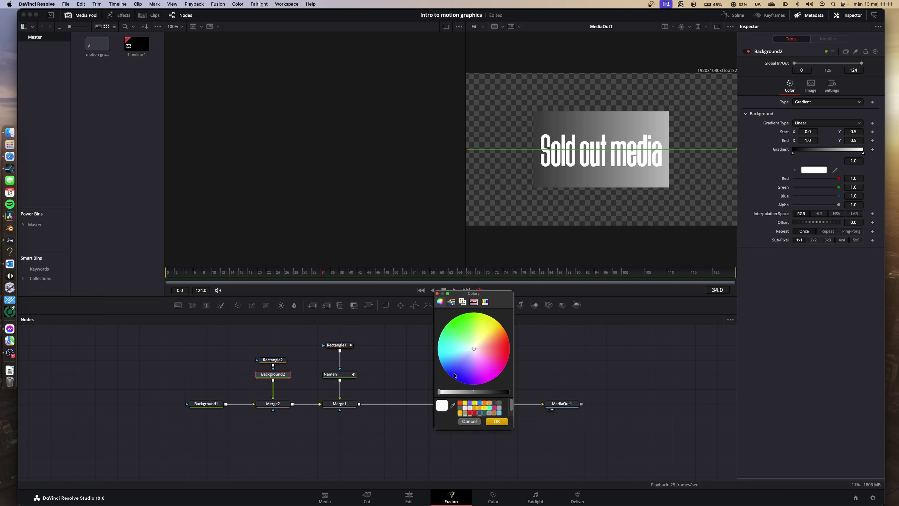
pyautogui.click(490, 410)
pyautogui.click(497, 423)
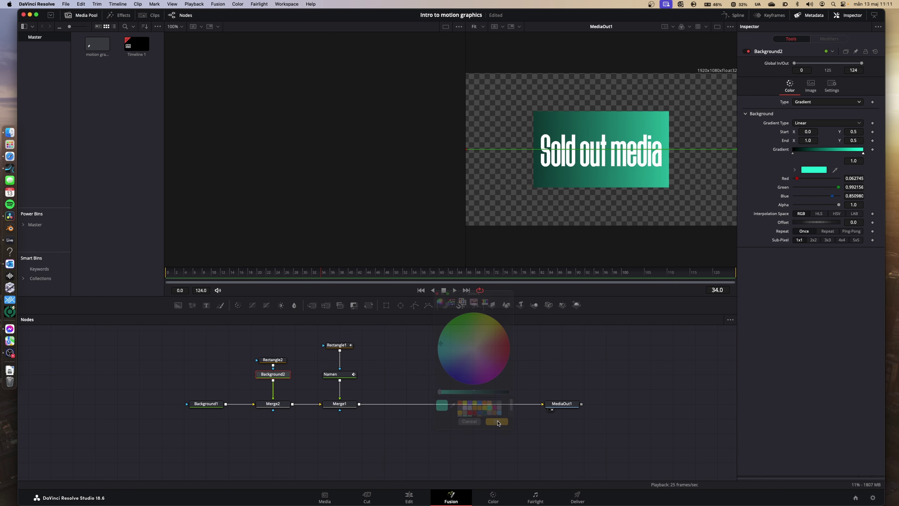
pyautogui.click(793, 153)
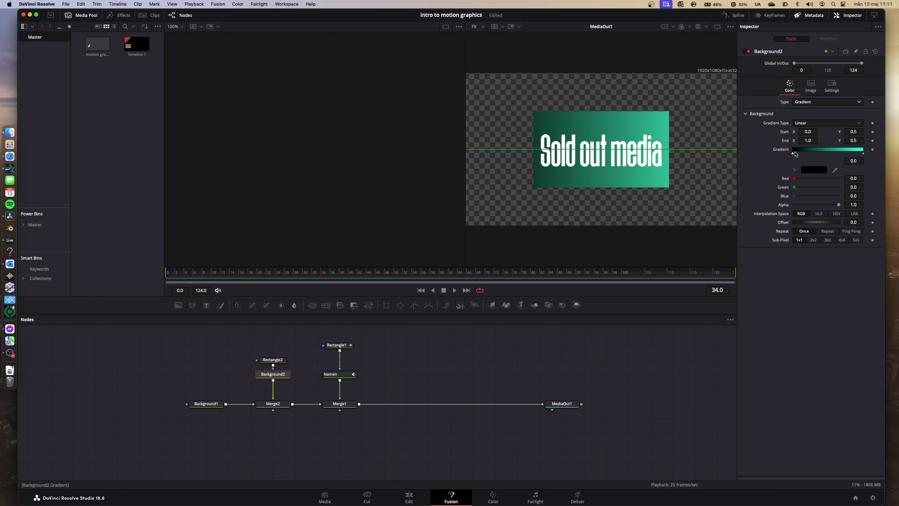
pyautogui.click(815, 171)
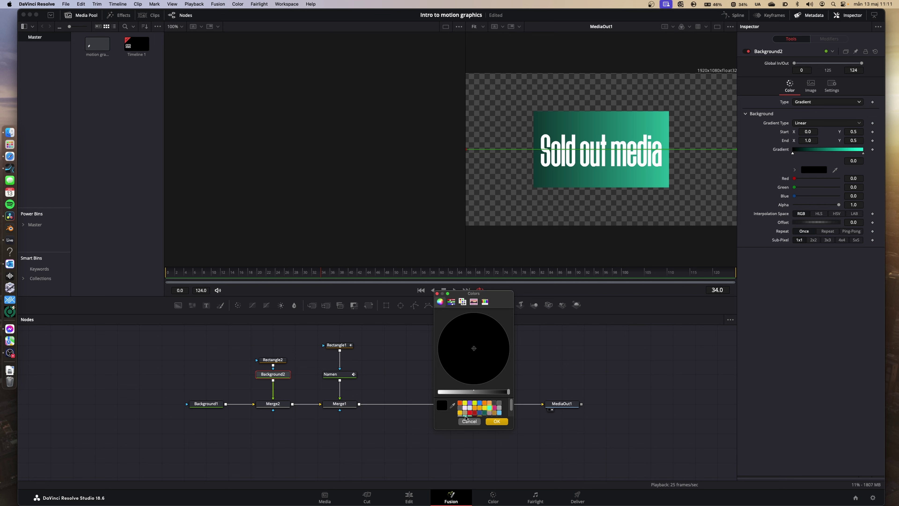
pyautogui.click(482, 411)
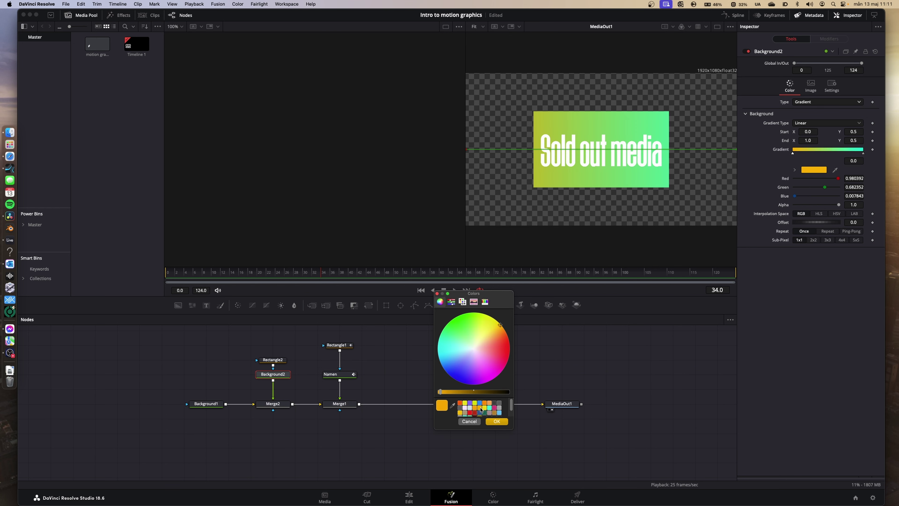
pyautogui.click(496, 421)
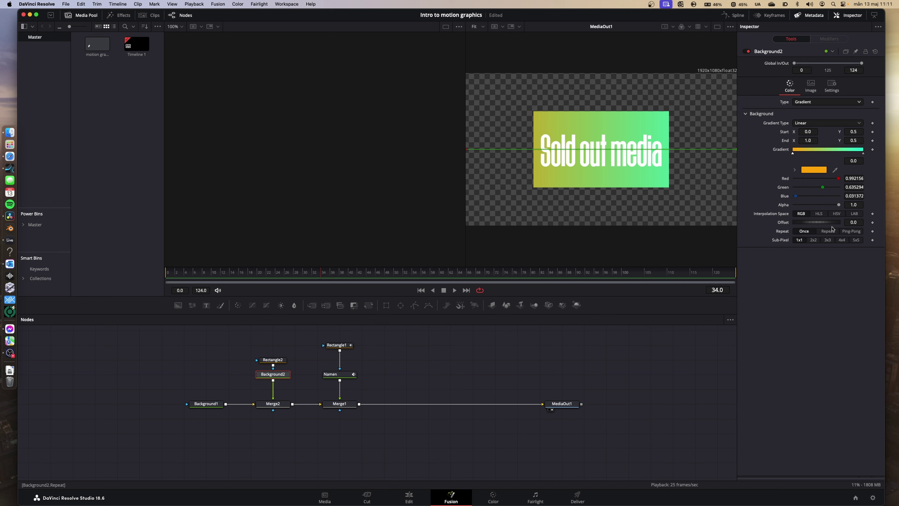
# Step: Keyframe the gradient Offset at 0.0 at the end frame and negative at frame 0
pyautogui.click(495, 275)
pyautogui.moveTo(819, 223)
pyautogui.mouseDown()
pyautogui.moveTo(834, 224)
pyautogui.moveTo(810, 224)
pyautogui.moveTo(823, 224)
pyautogui.mouseUp()
pyautogui.doubleClick(783, 223)
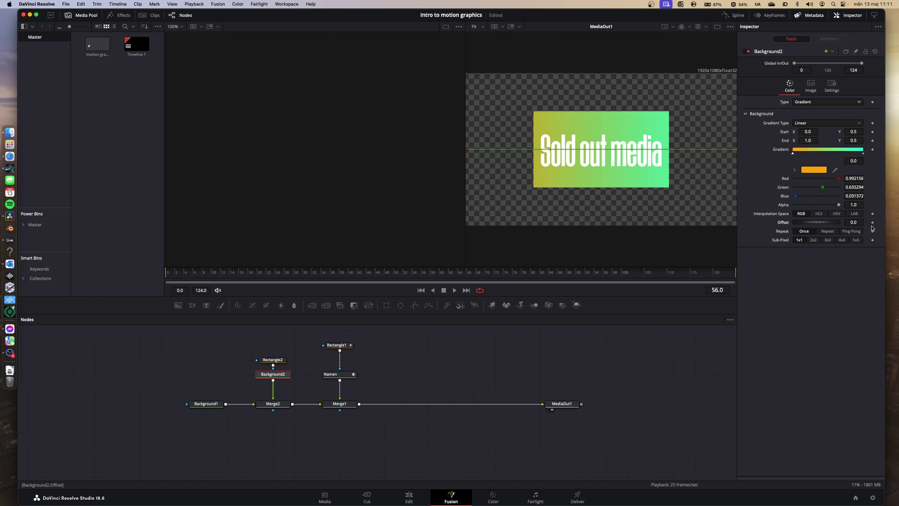
pyautogui.click(873, 221)
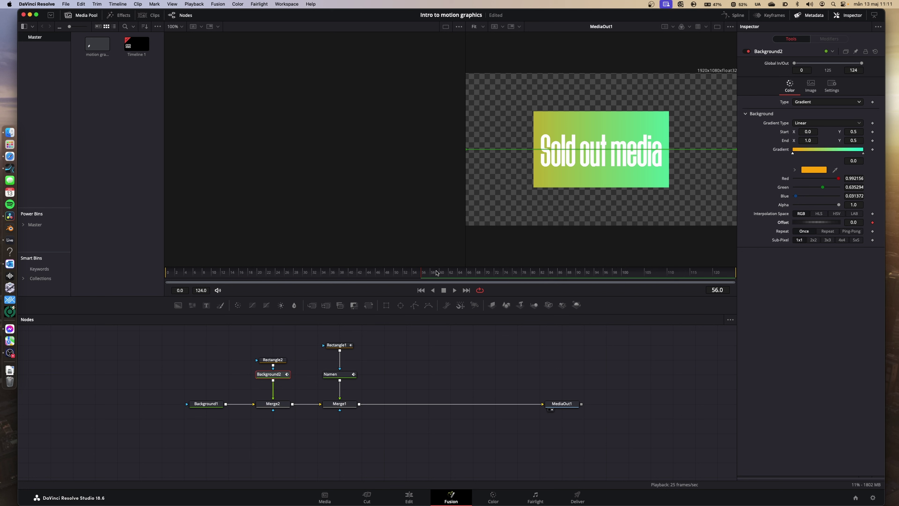
pyautogui.moveTo(417, 274); pyautogui.dragTo(165, 276)
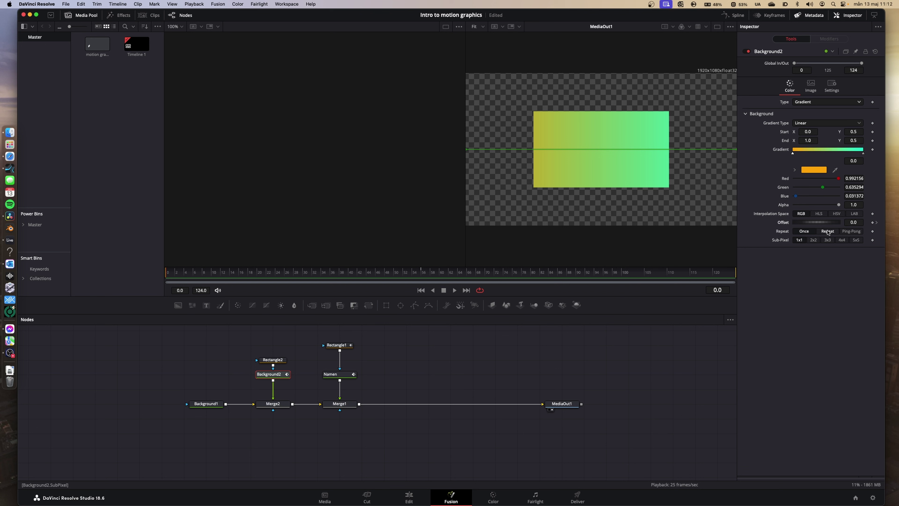
pyautogui.moveTo(828, 224); pyautogui.dragTo(797, 226)
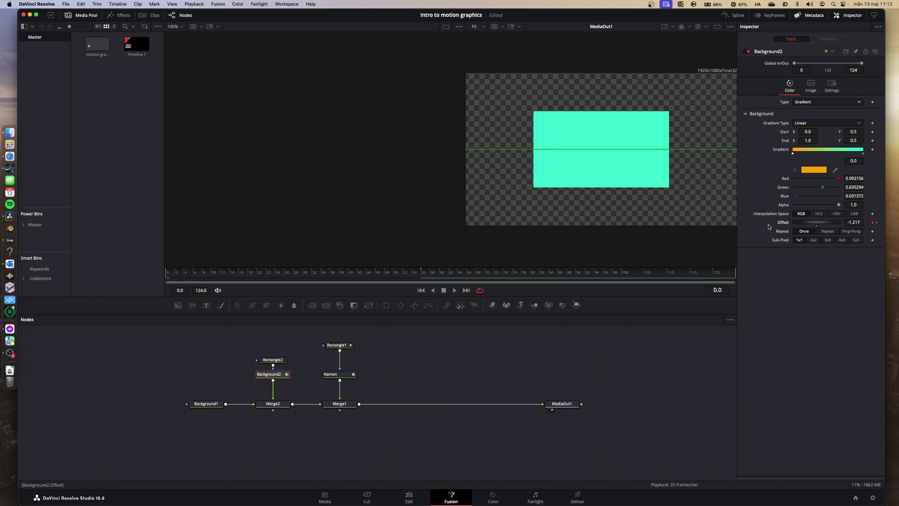
pyautogui.press('space')
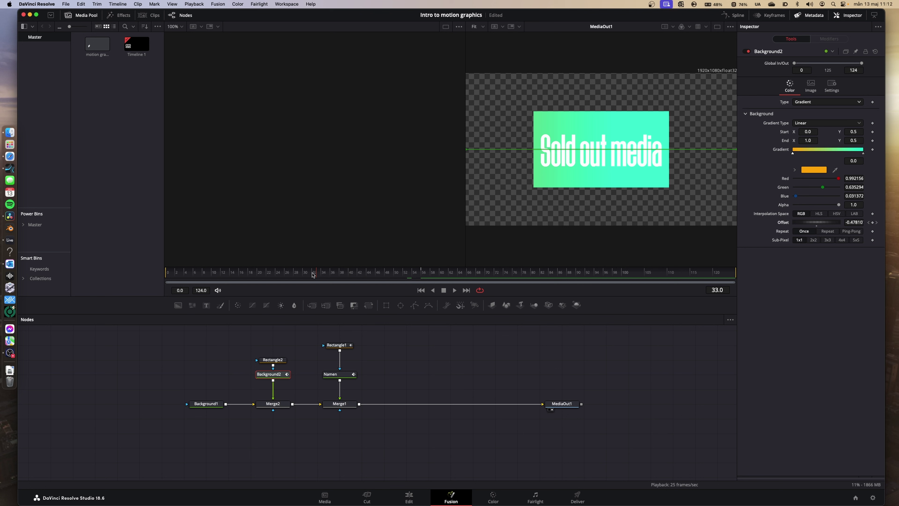
pyautogui.press('space')
# Step: Set the gradient Repeat to Ping-Pong and play back the colour sweep
pyautogui.click(850, 232)
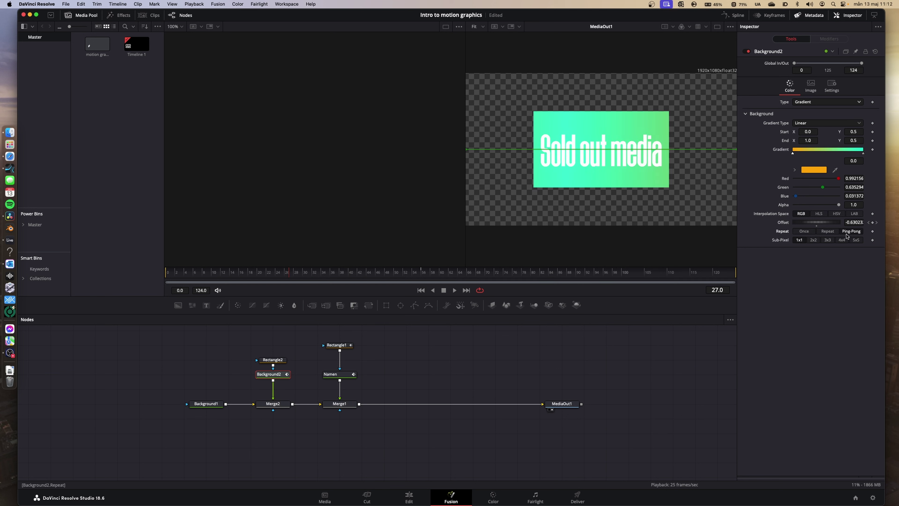
pyautogui.press('space')
pyautogui.press('space')
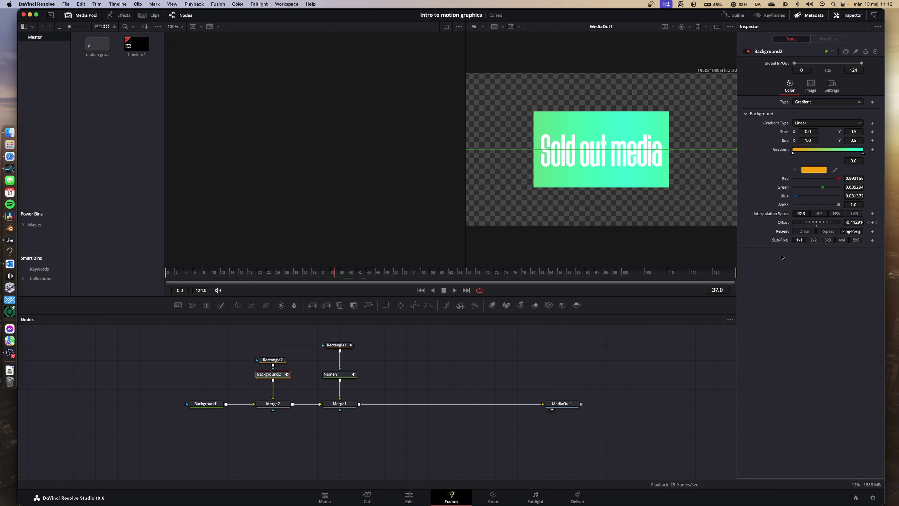
pyautogui.press('space')
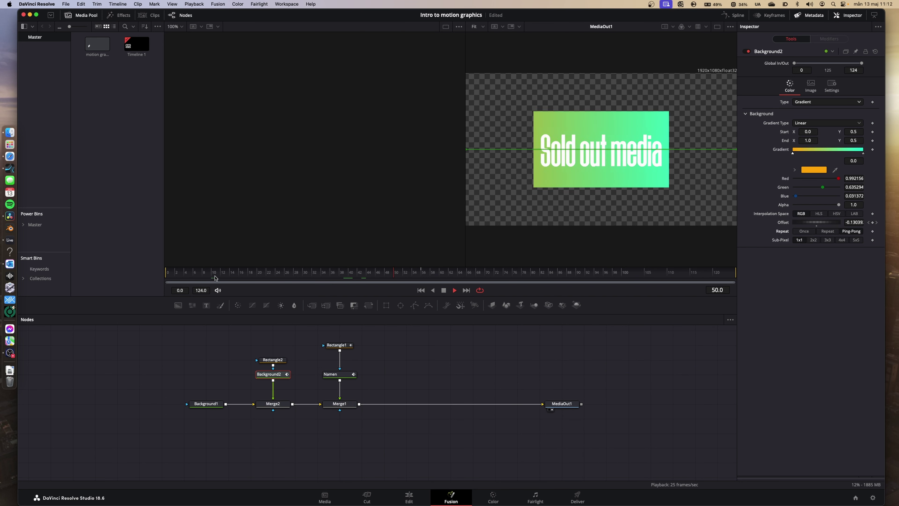
# Step: Keyframe Rectangle2's mask Height at 0.315 on frame 4 and 0.0 on frame 0
pyautogui.click(273, 360)
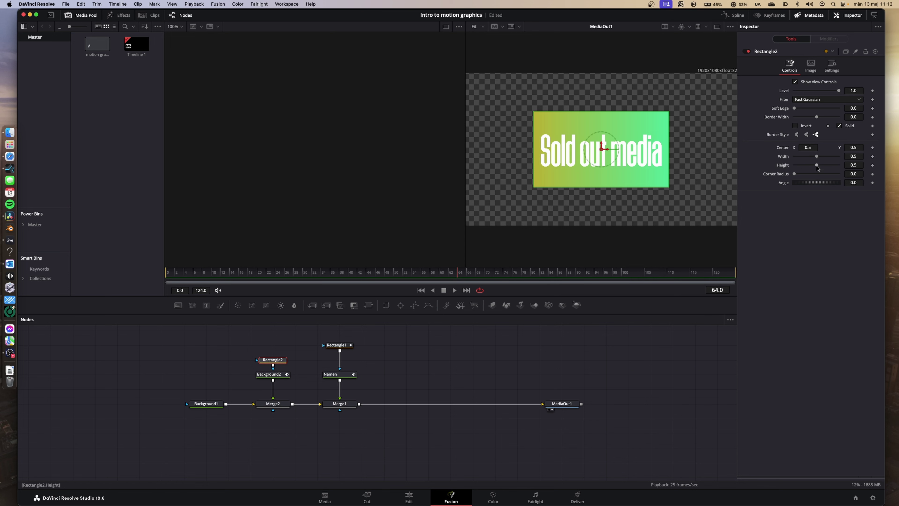
pyautogui.moveTo(816, 165); pyautogui.dragTo(809, 167)
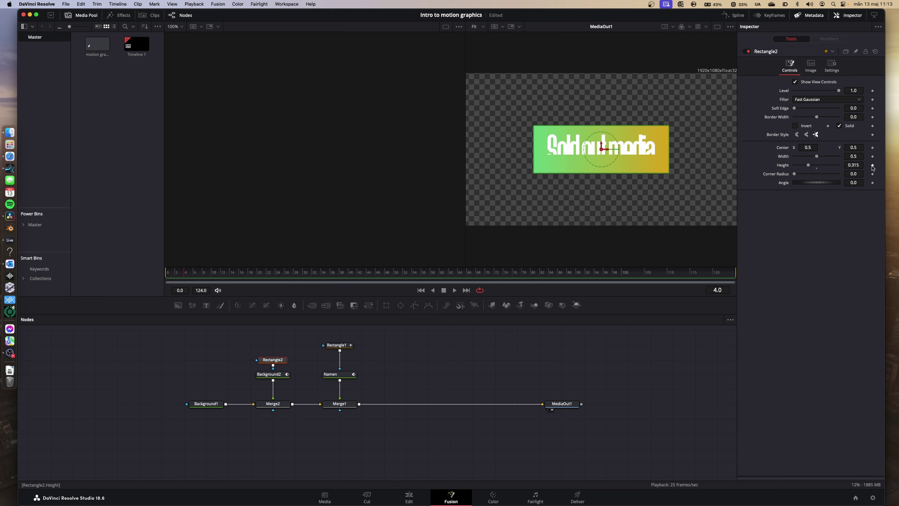
pyautogui.click(872, 166)
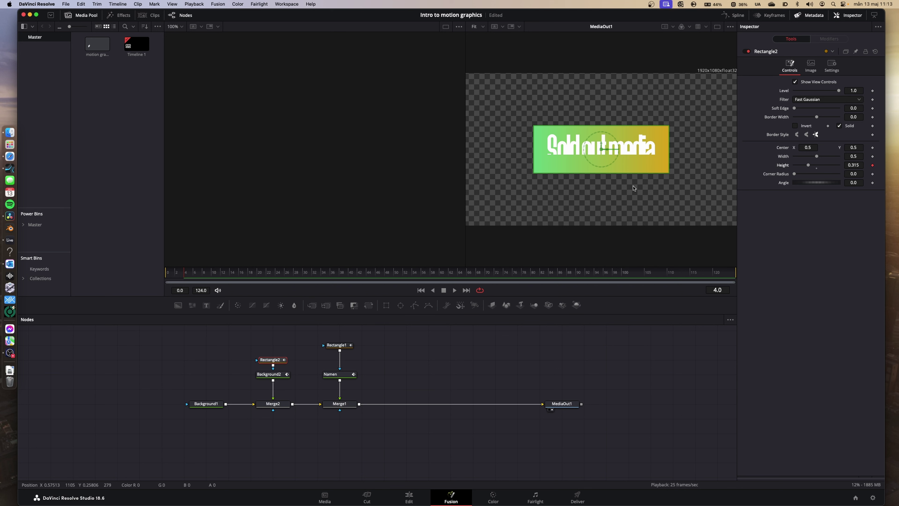
pyautogui.moveTo(185, 271); pyautogui.dragTo(167, 272)
pyautogui.moveTo(808, 166); pyautogui.dragTo(792, 166)
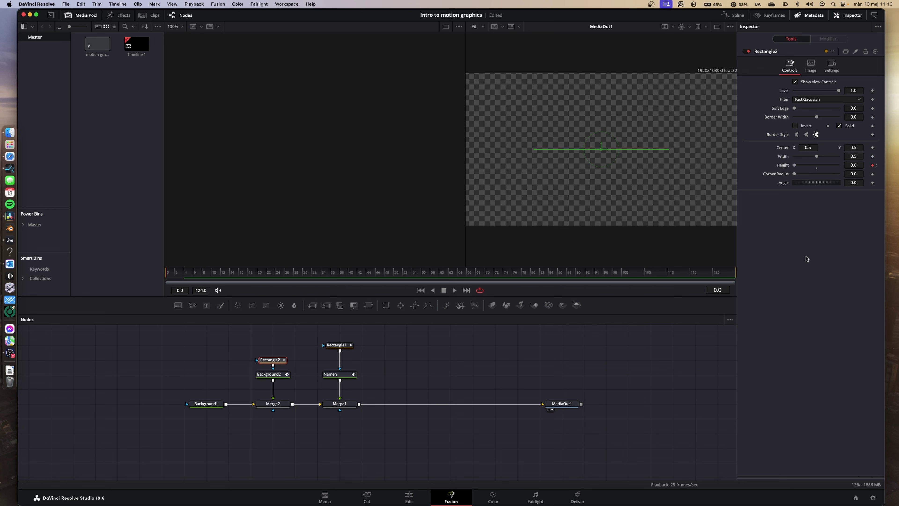
# Step: Play back the growing gradient box animation, then save the Intro to motion graphics project
pyautogui.press('space')
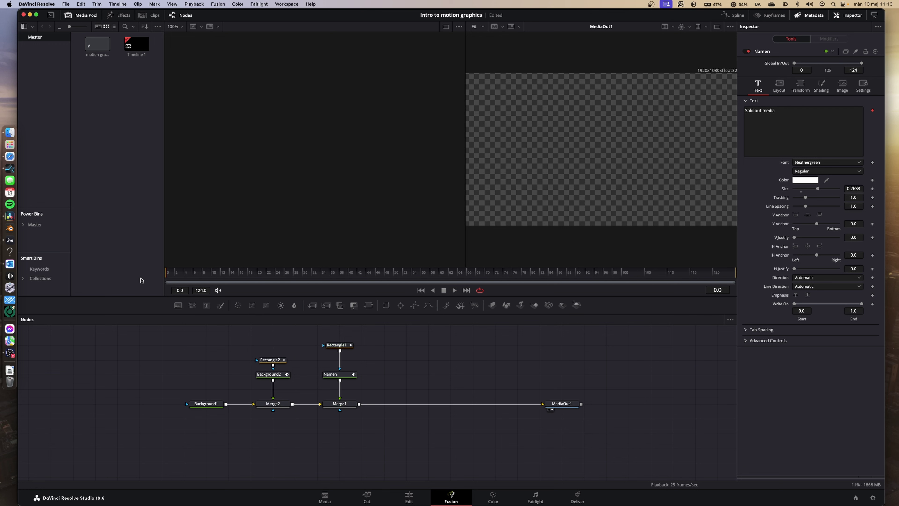
pyautogui.press('space')
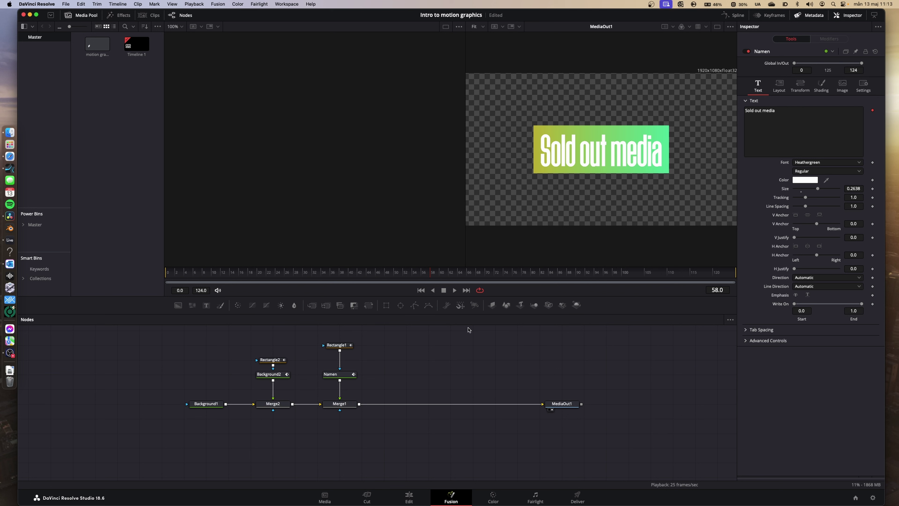
pyautogui.press('super+s')
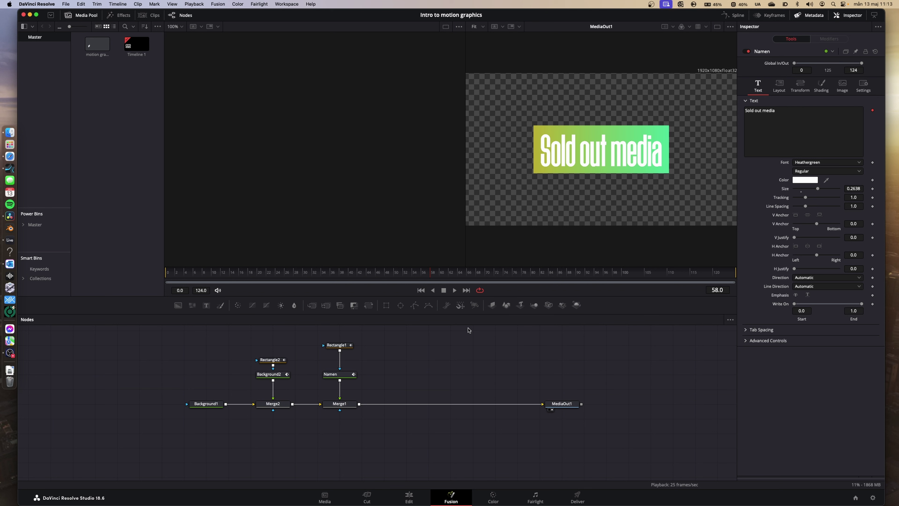